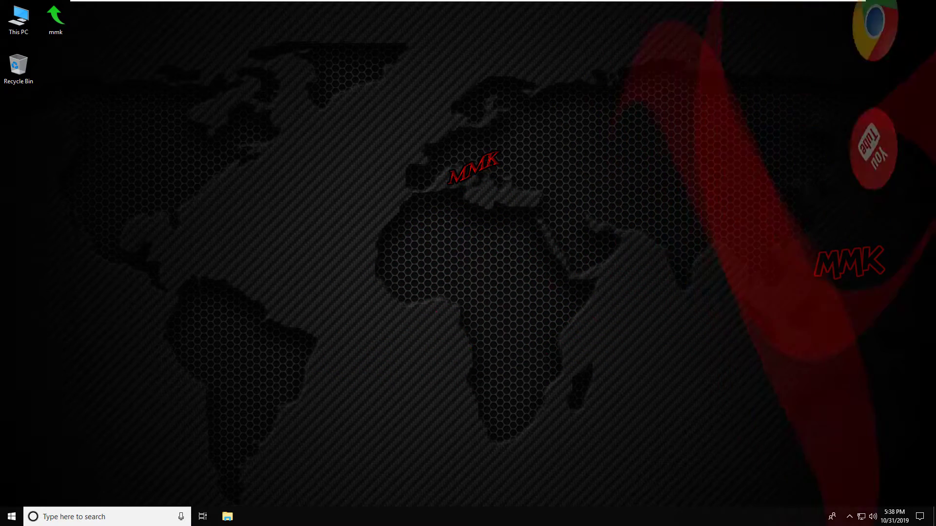
# Search Windows for regedit and launch Registry Editor.
pyautogui.rightClick(426, 218)
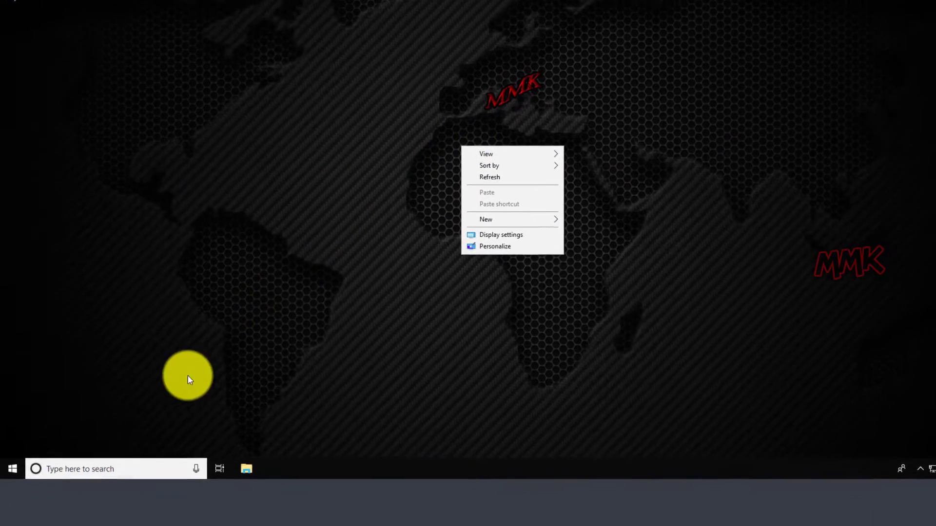
pyautogui.click(131, 466)
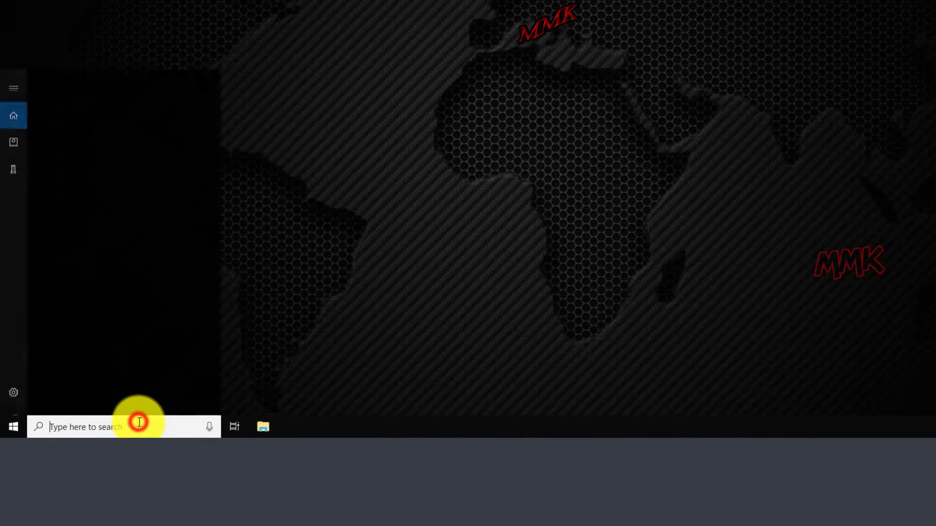
pyautogui.write('reg')
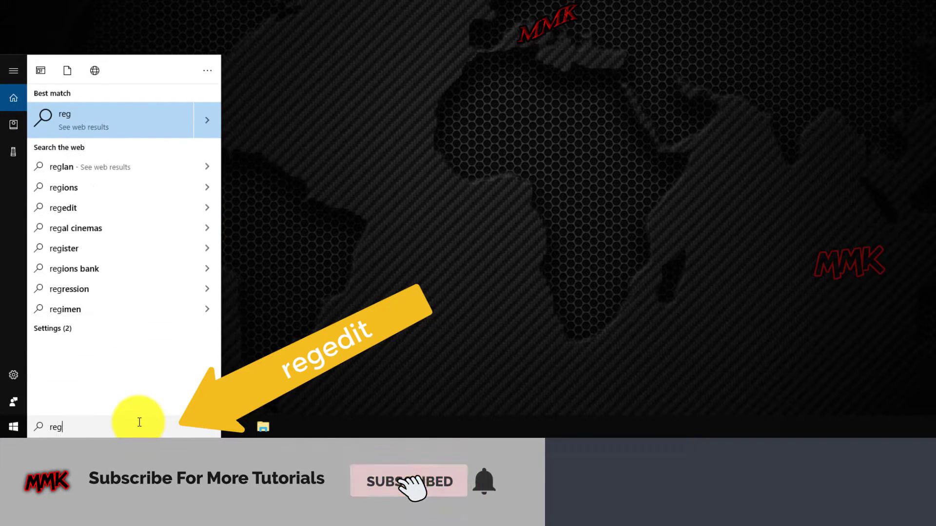
pyautogui.write('edit')
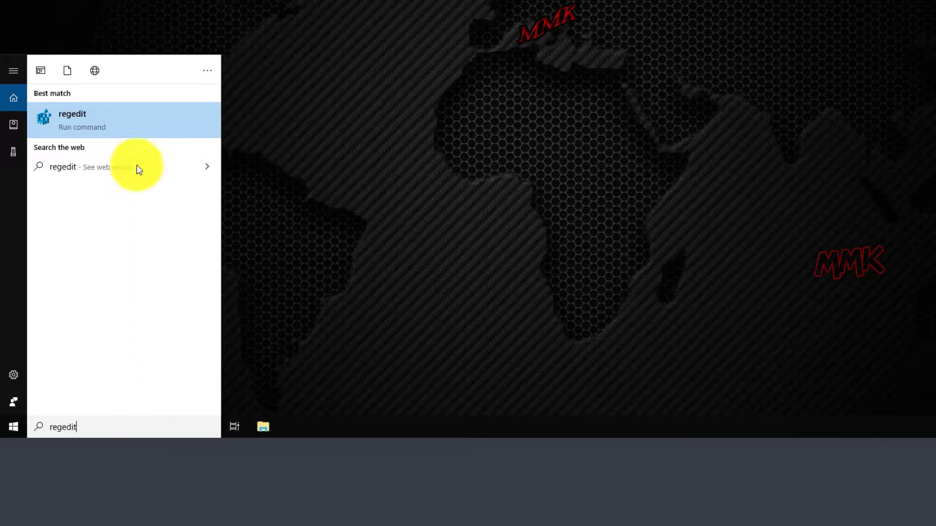
pyautogui.click(134, 121)
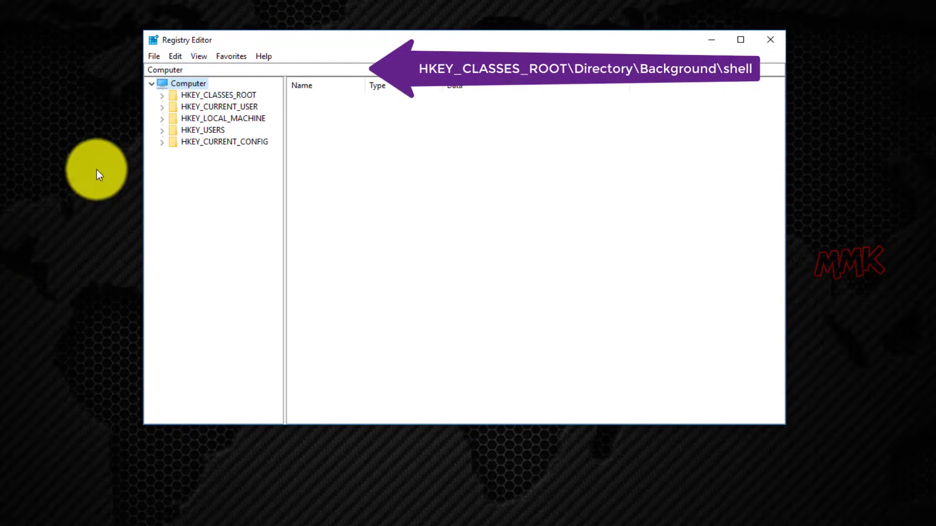
# Expand the registry tree down to HKEY_CLASSES_ROOT\Directory\Background\shell.
pyautogui.click(161, 96)
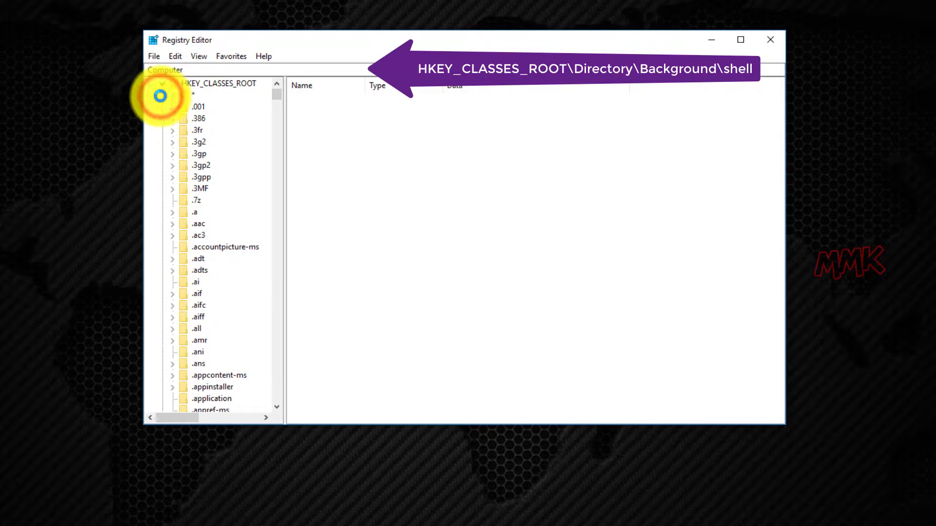
pyautogui.click(195, 120)
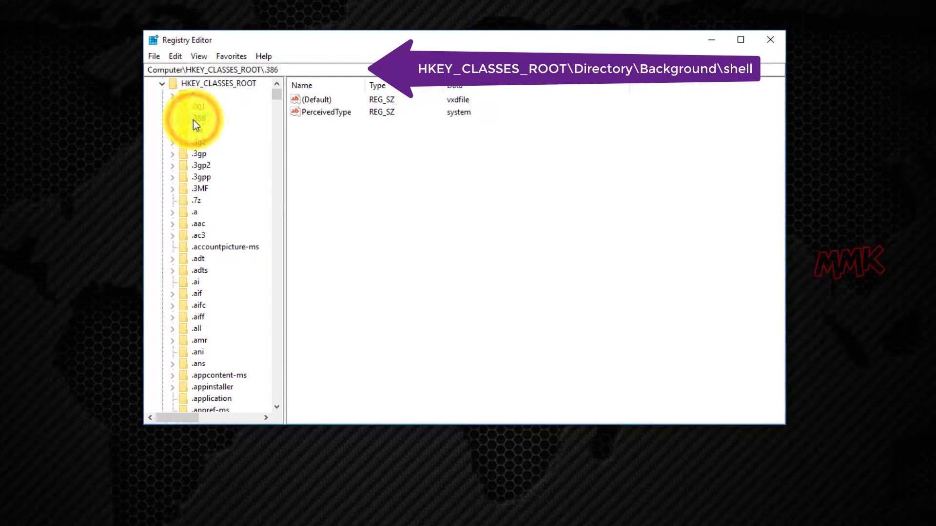
pyautogui.press('d')
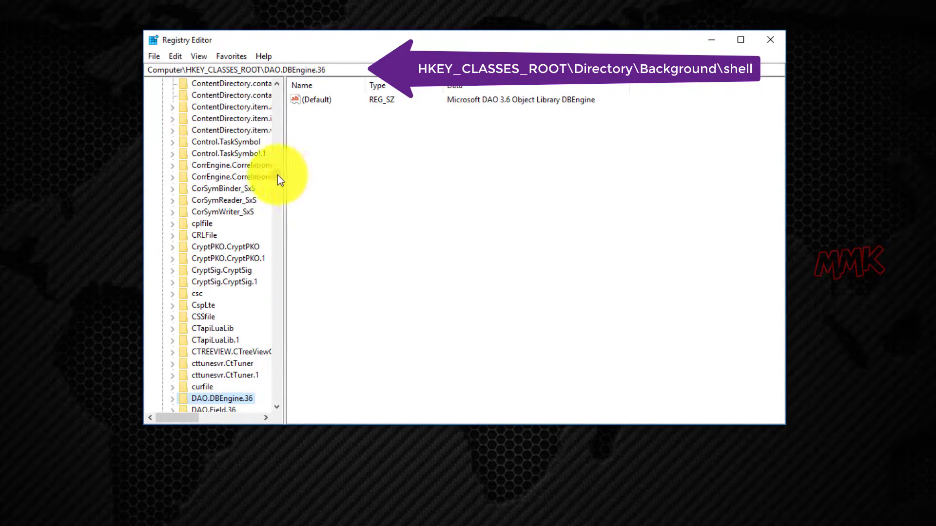
pyautogui.moveTo(276, 175); pyautogui.dragTo(279, 180)
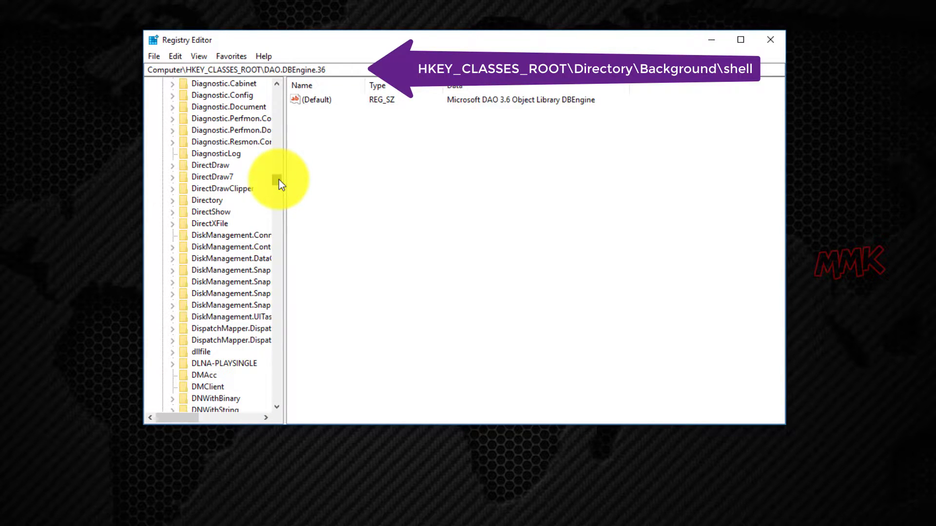
pyautogui.scroll(-2, 234, 209)
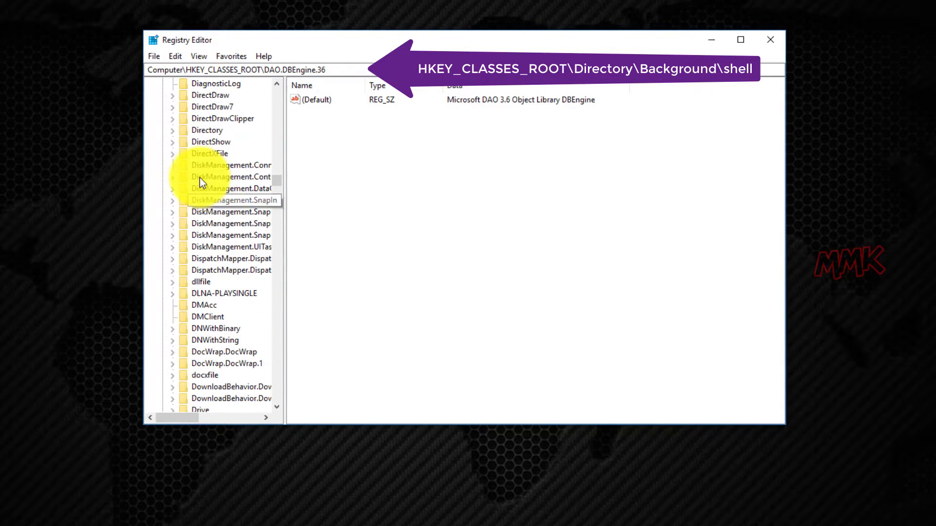
pyautogui.click(173, 132)
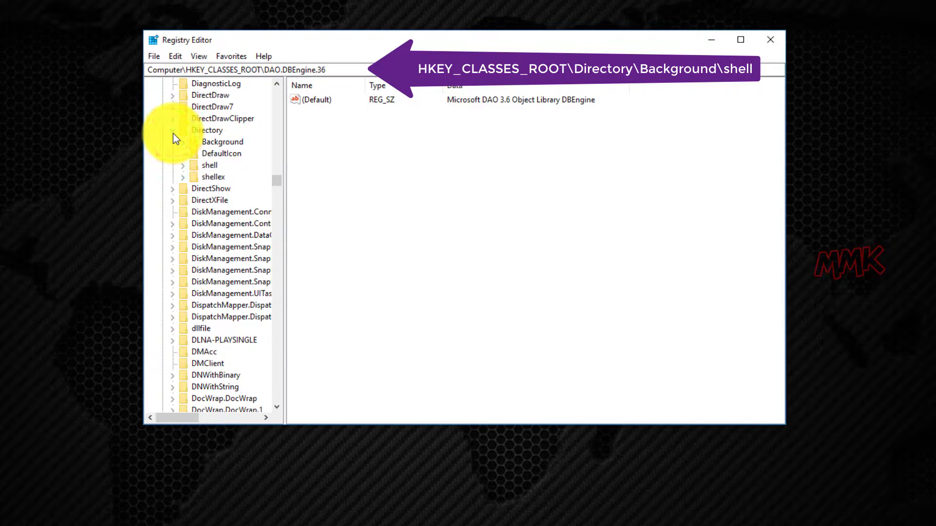
pyautogui.click(183, 144)
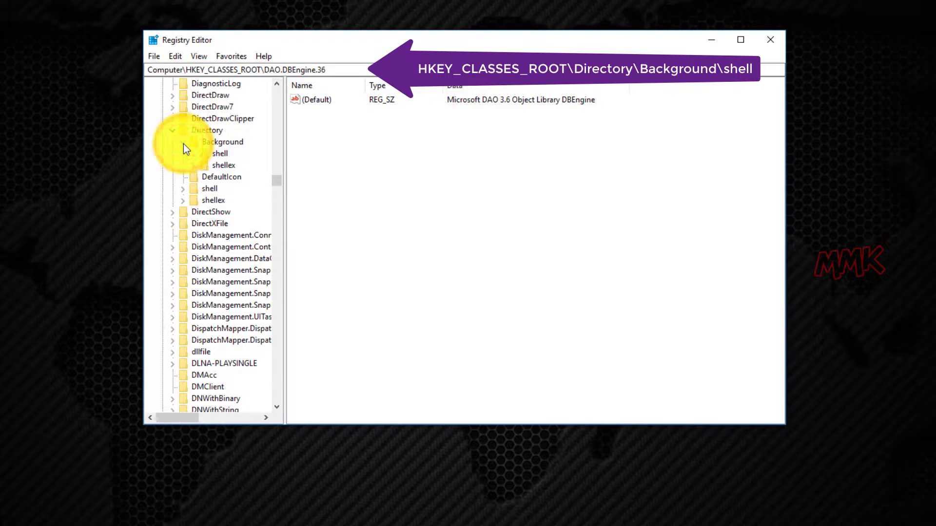
pyautogui.click(194, 154)
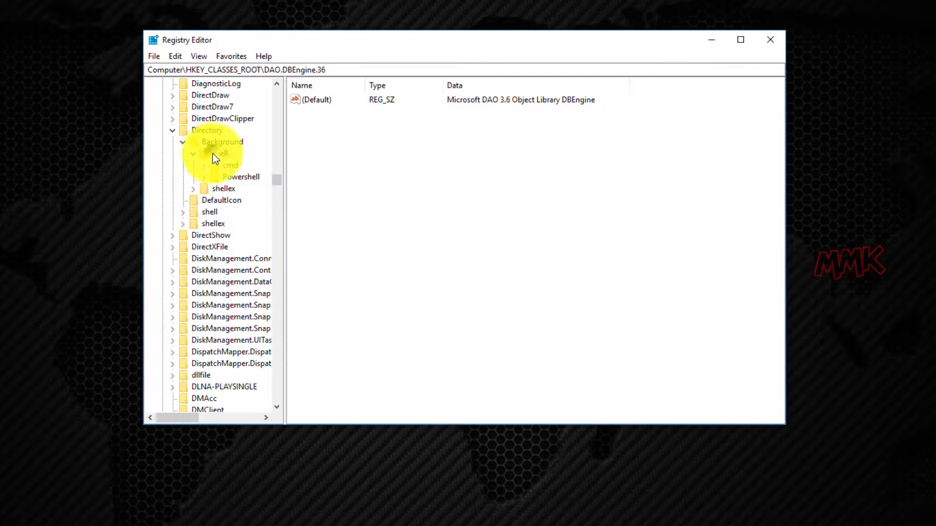
# Create a new key named Chrome under Directory\Background\shell.
pyautogui.rightClick(213, 153)
pyautogui.moveTo(241, 174)
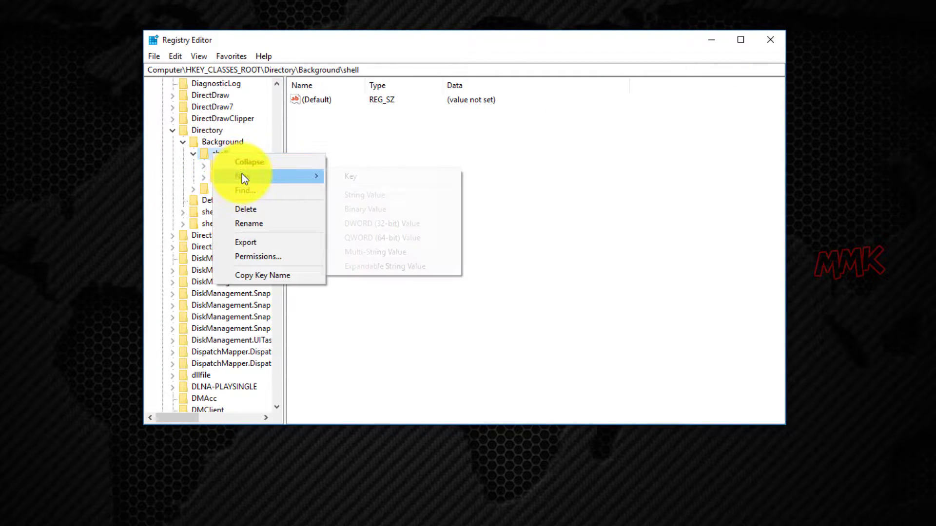
pyautogui.click(342, 175)
pyautogui.write('C')
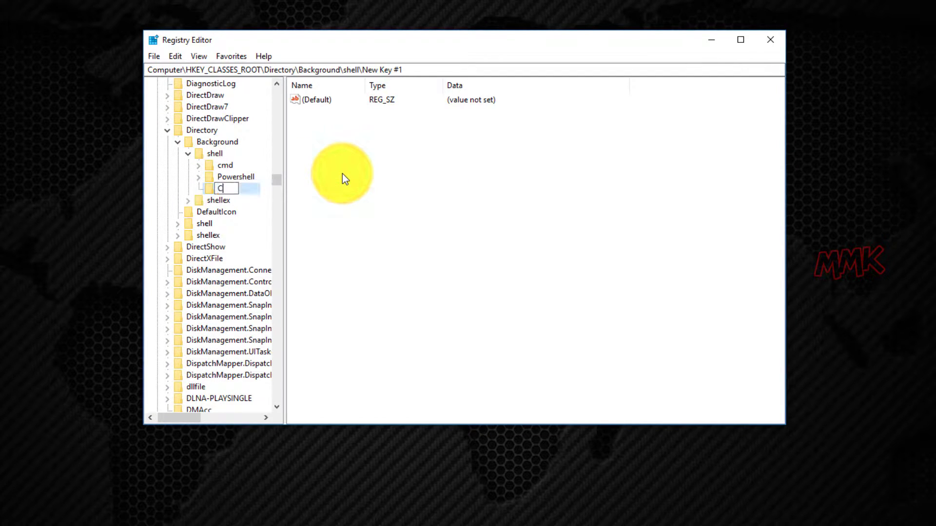
pyautogui.write('hrome')
pyautogui.click(343, 173)
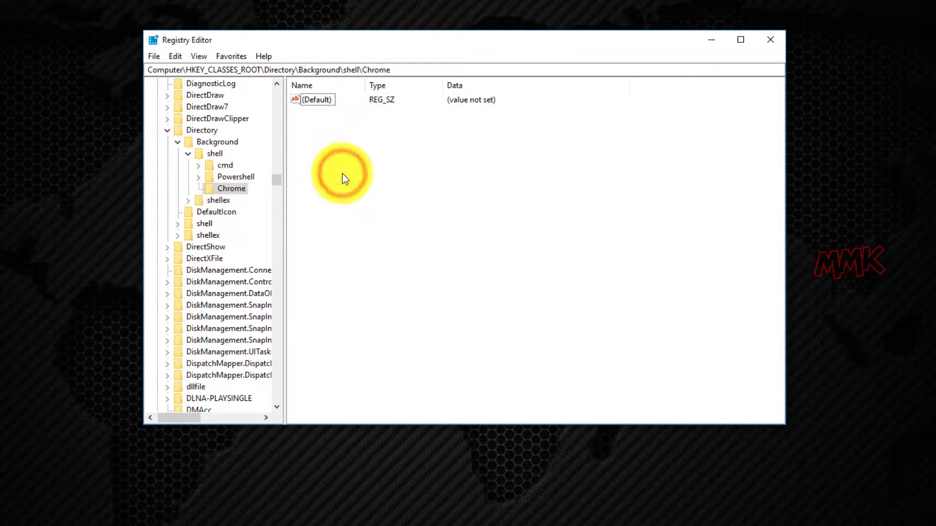
# Create a subkey named command inside the Chrome key.
pyautogui.rightClick(231, 191)
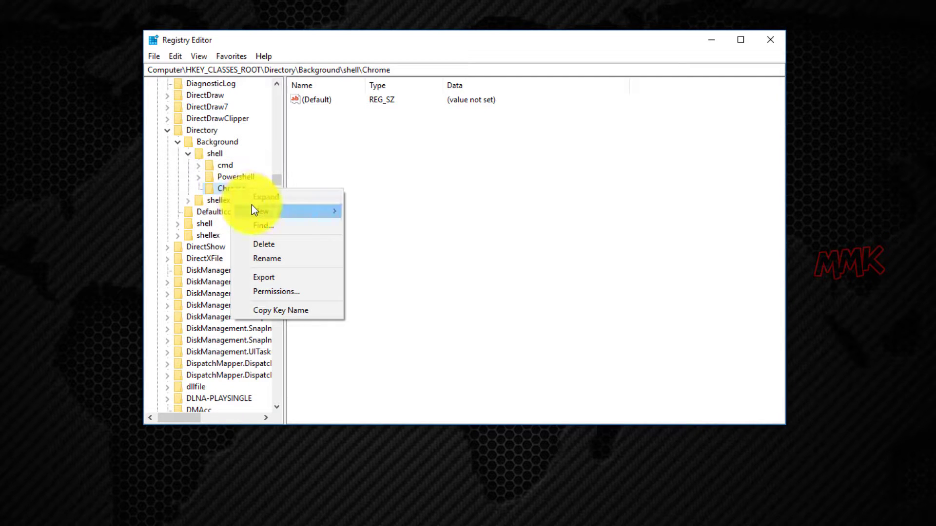
pyautogui.moveTo(253, 210)
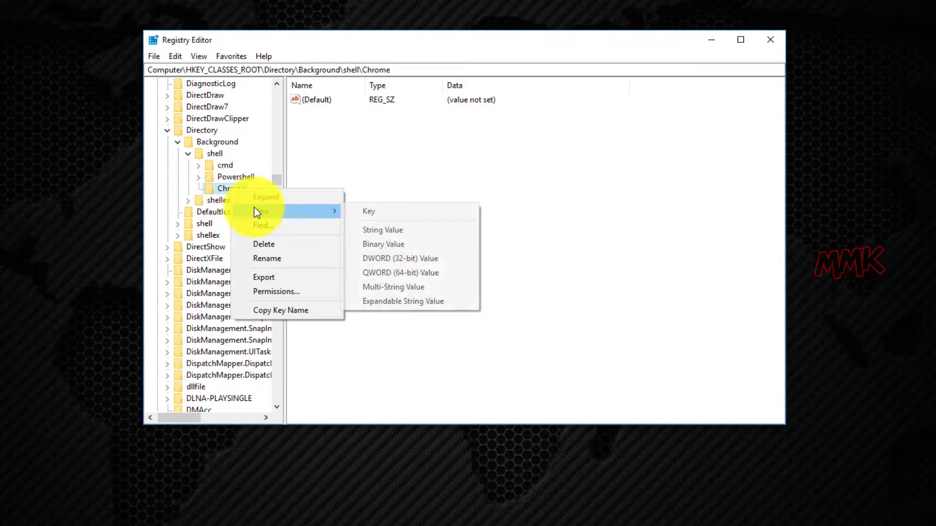
pyautogui.click(364, 210)
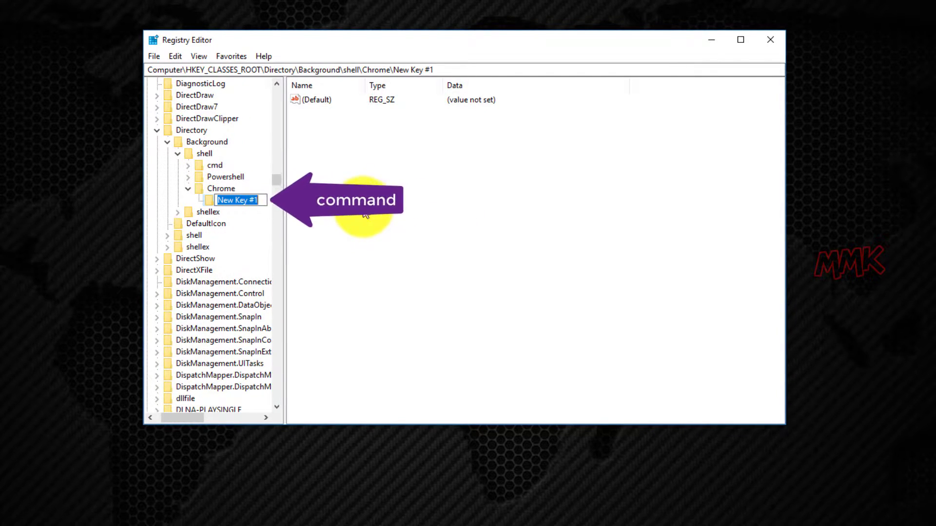
pyautogui.write('command')
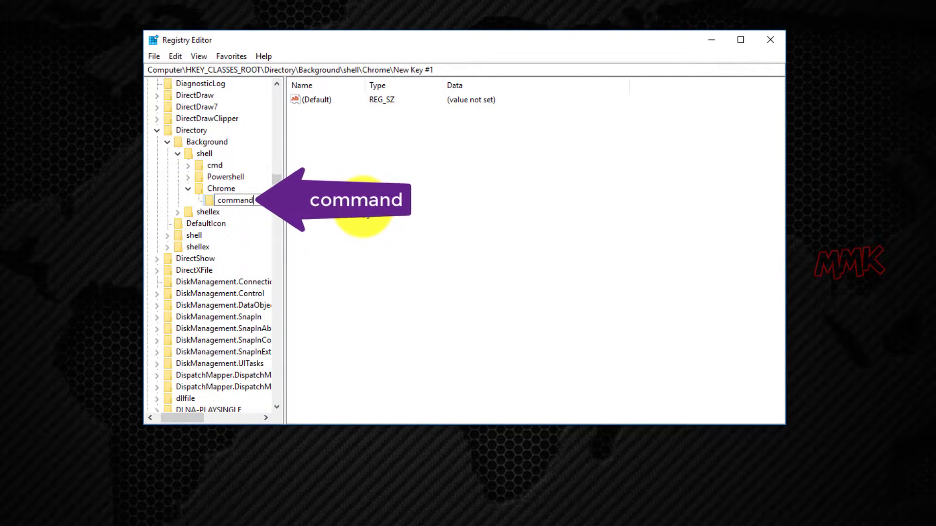
pyautogui.click(364, 208)
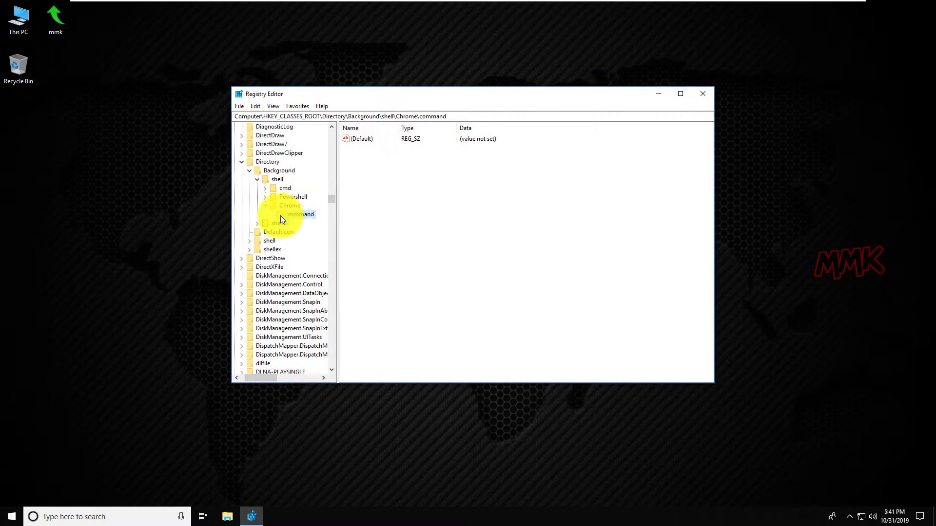
# Switch to File Explorer and open the folder C:\Program Files (x86)\Google\Chrome\Application.
pyautogui.doubleClick(27, 28)
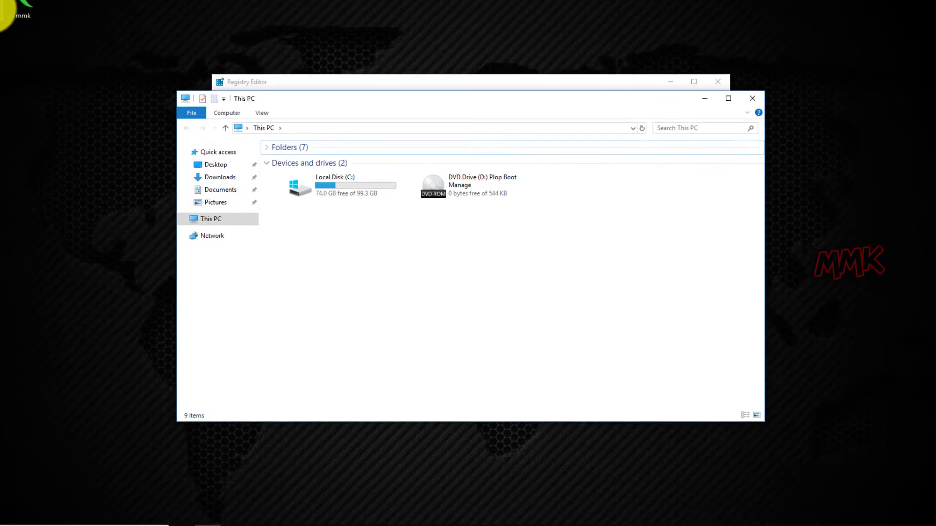
pyautogui.doubleClick(303, 189)
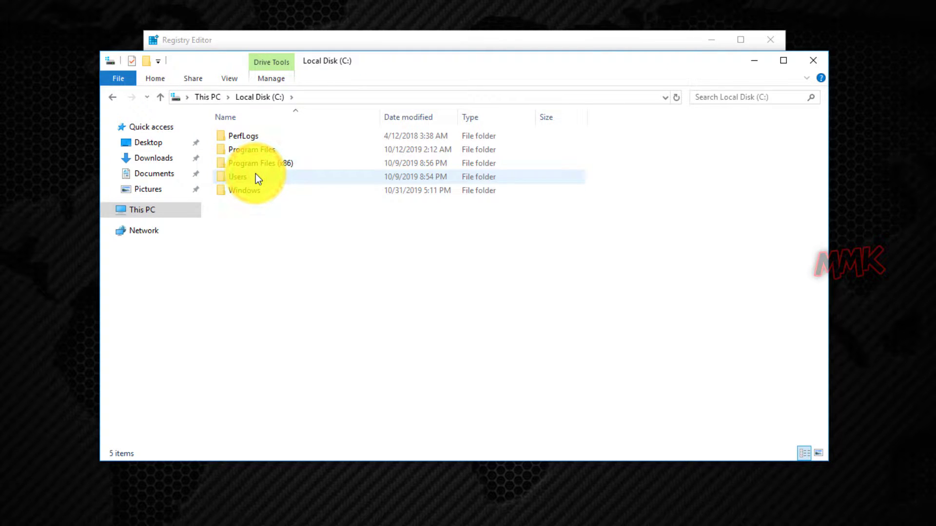
pyautogui.doubleClick(265, 167)
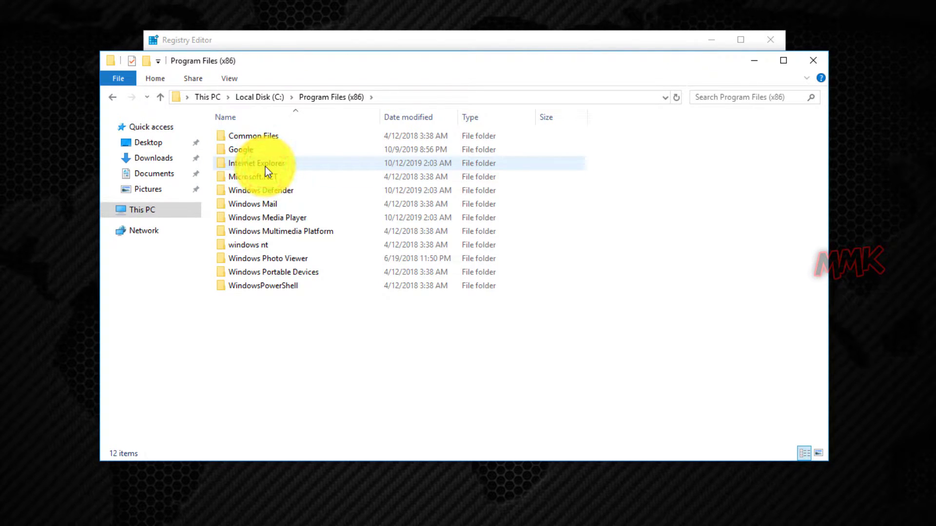
pyautogui.doubleClick(246, 150)
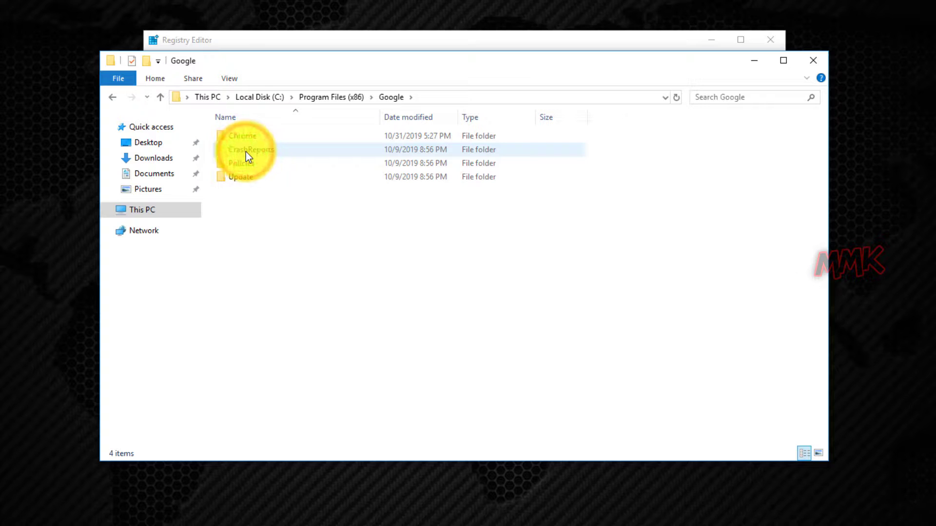
pyautogui.doubleClick(247, 137)
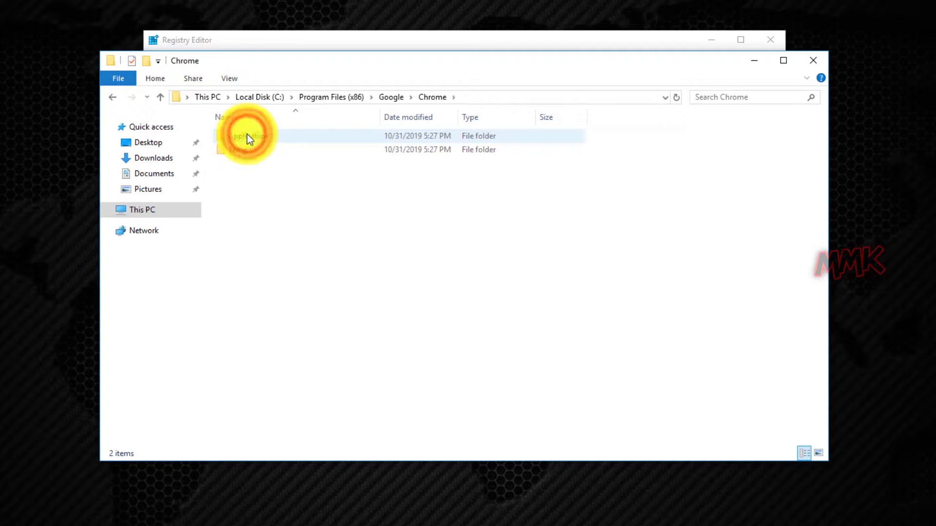
pyautogui.doubleClick(262, 141)
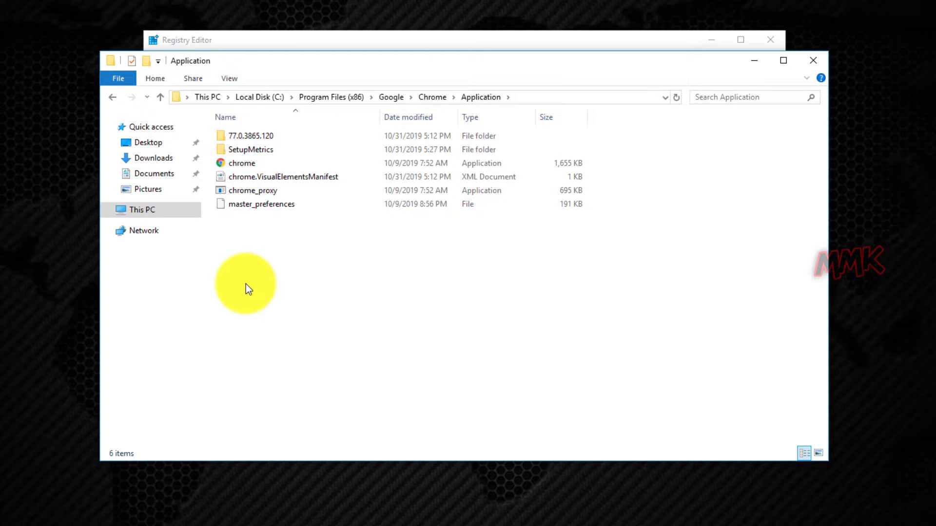
# Turn off "Hide extensions for known file types" in Folder Options, apply it and close the folder window.
pyautogui.click(222, 78)
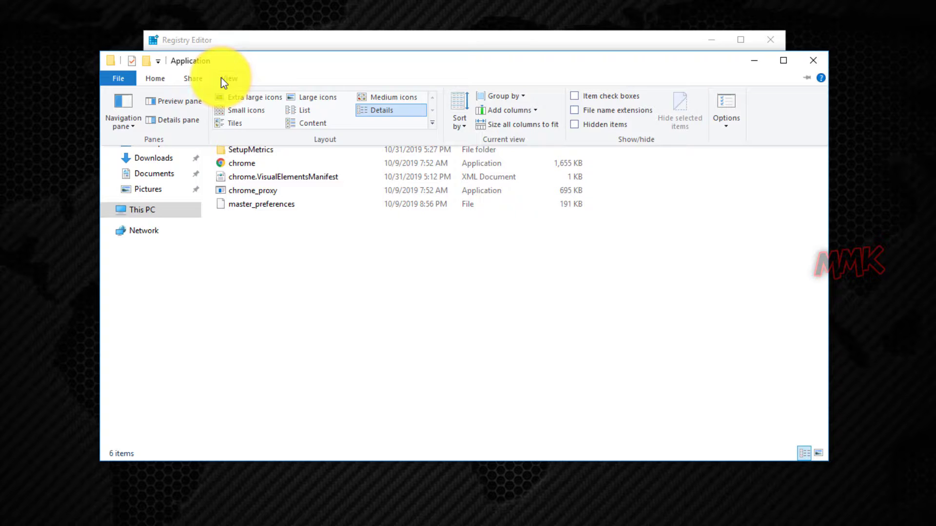
pyautogui.click(728, 124)
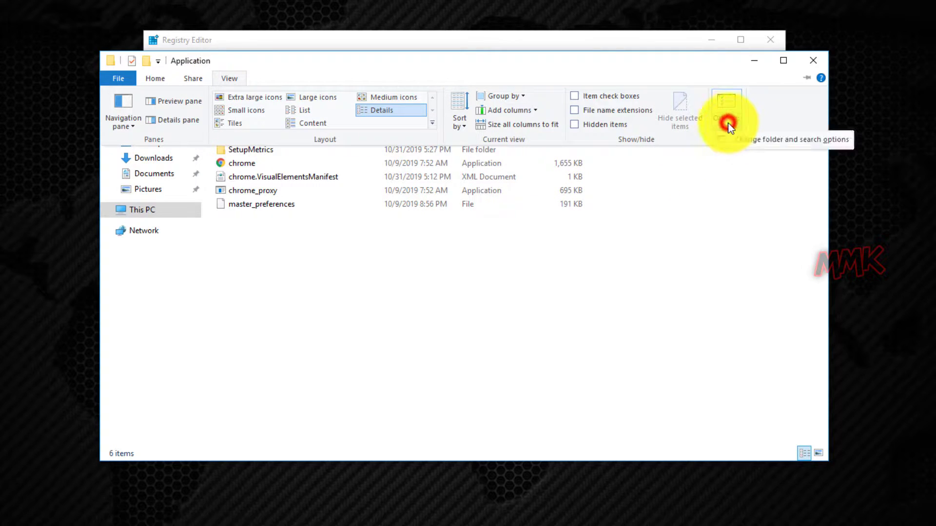
pyautogui.click(750, 139)
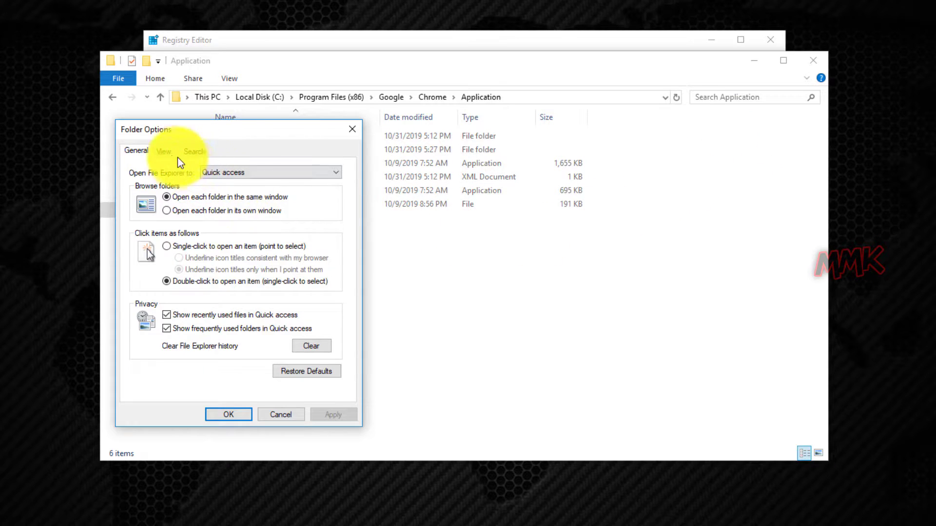
pyautogui.click(163, 151)
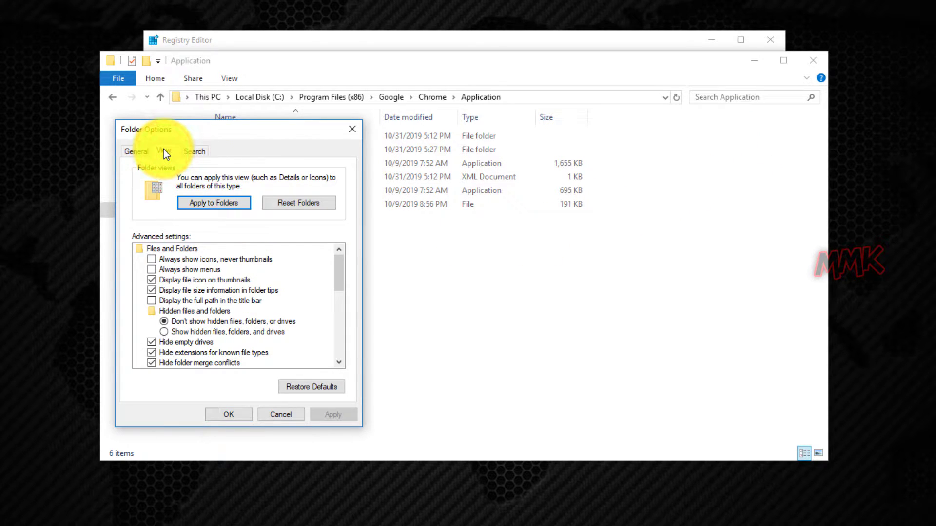
pyautogui.click(149, 353)
pyautogui.click(320, 416)
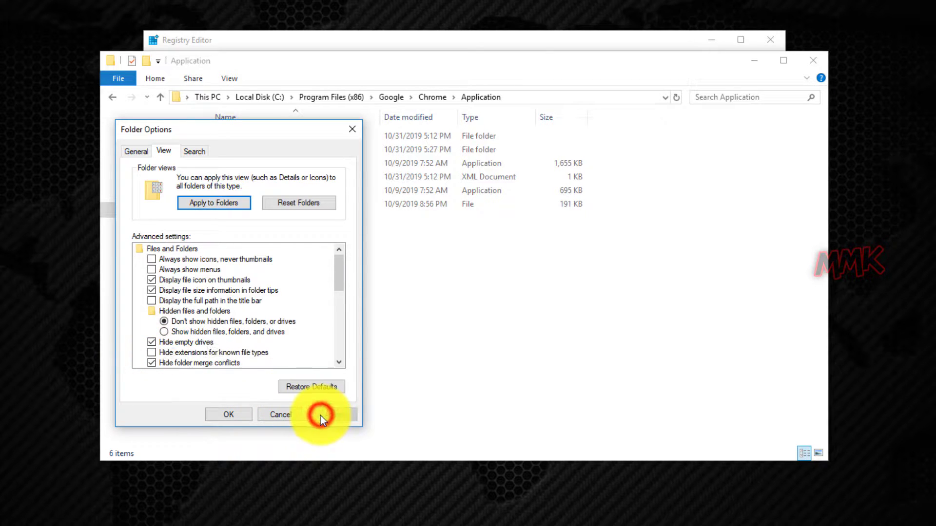
pyautogui.click(229, 412)
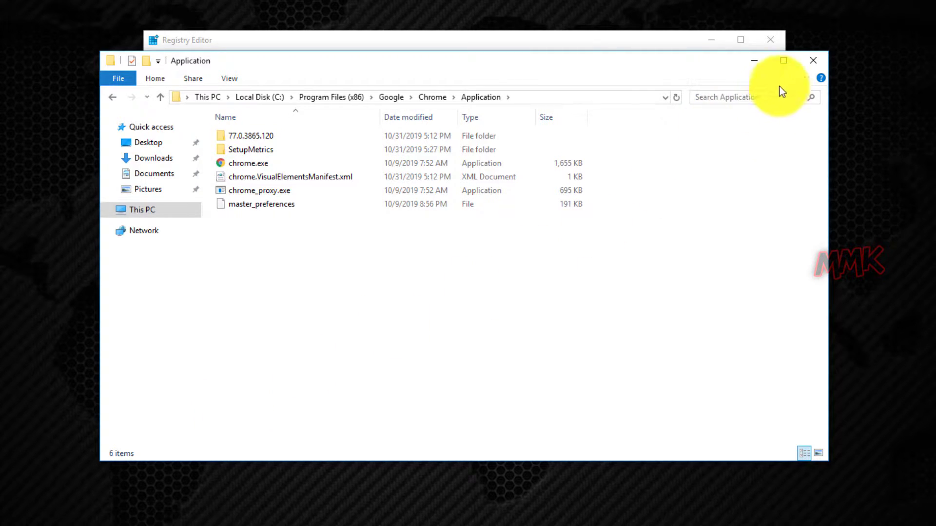
pyautogui.click(812, 65)
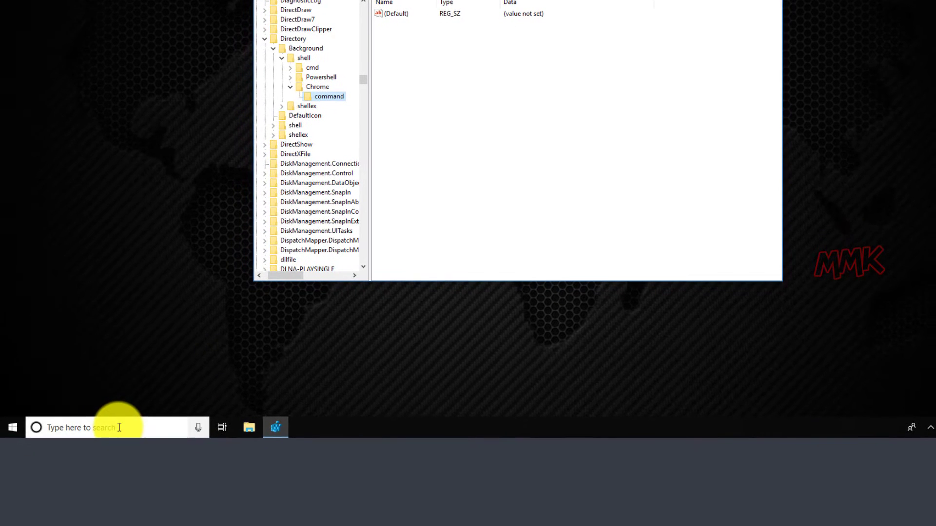
# Find Google Chrome by searching Windows for "chrome" and open the file location of its shortcut.
pyautogui.click(119, 428)
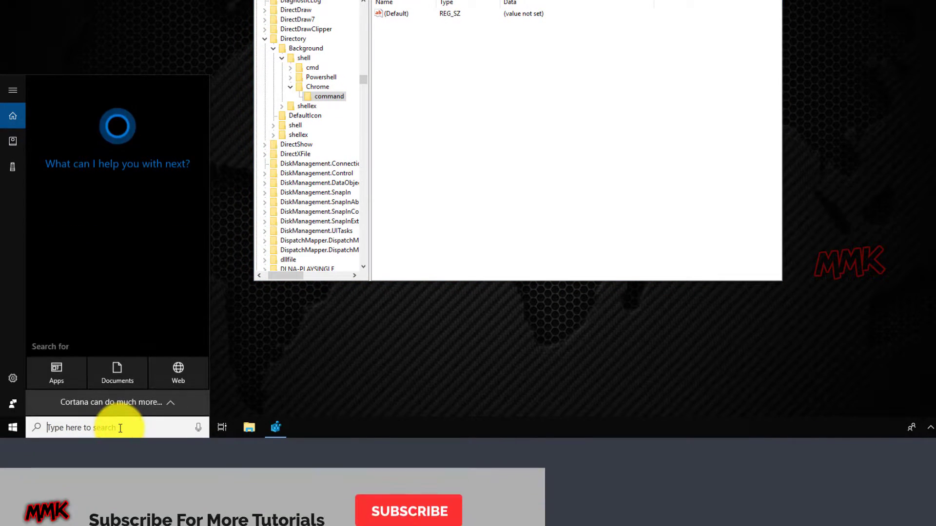
pyautogui.write('chrome')
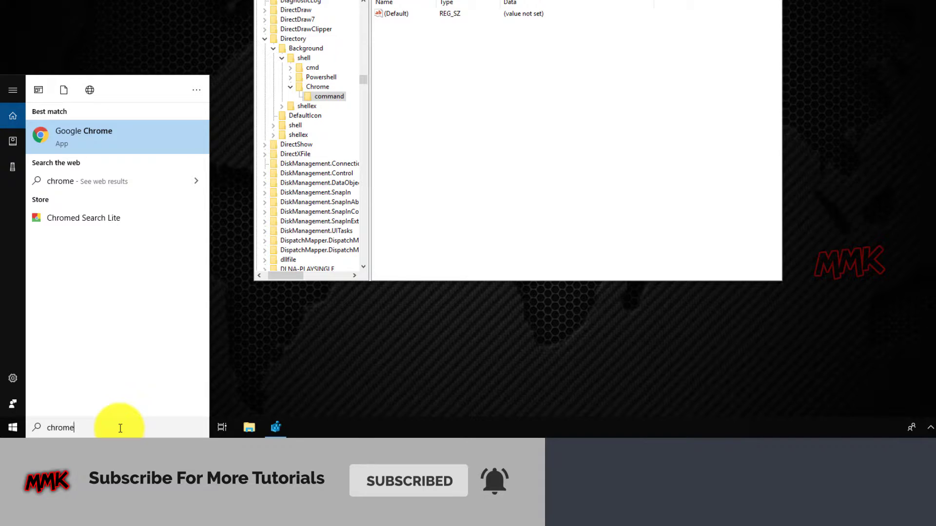
pyautogui.rightClick(107, 129)
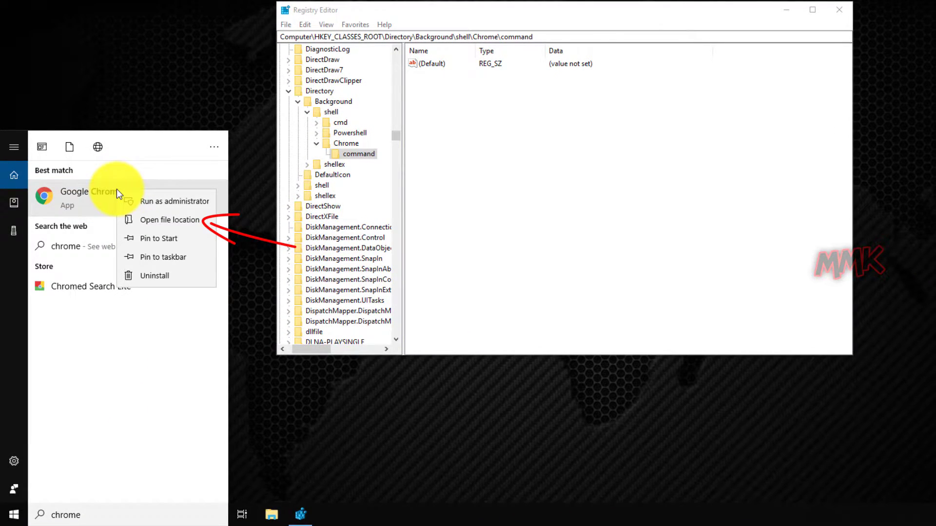
pyautogui.click(153, 219)
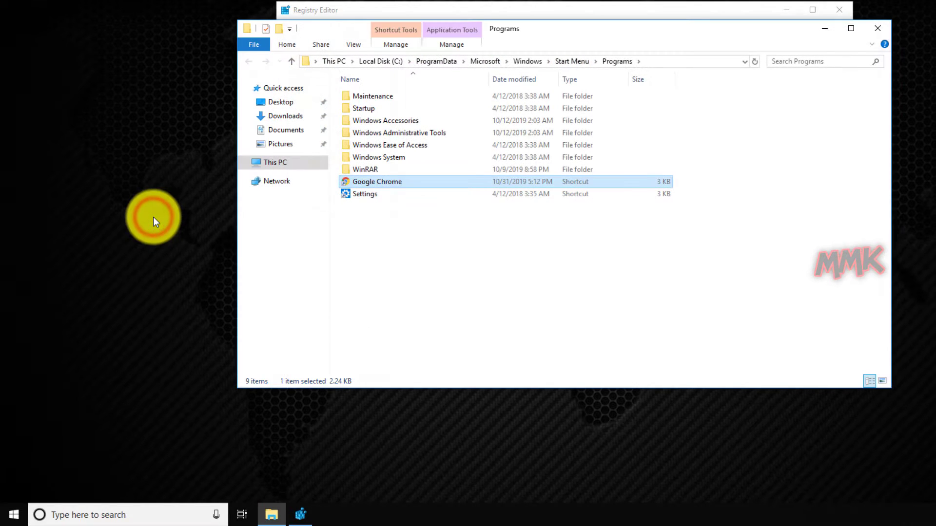
# Open the Google Chrome shortcut's properties and go to the folder that contains its target, chrome.exe.
pyautogui.rightClick(374, 185)
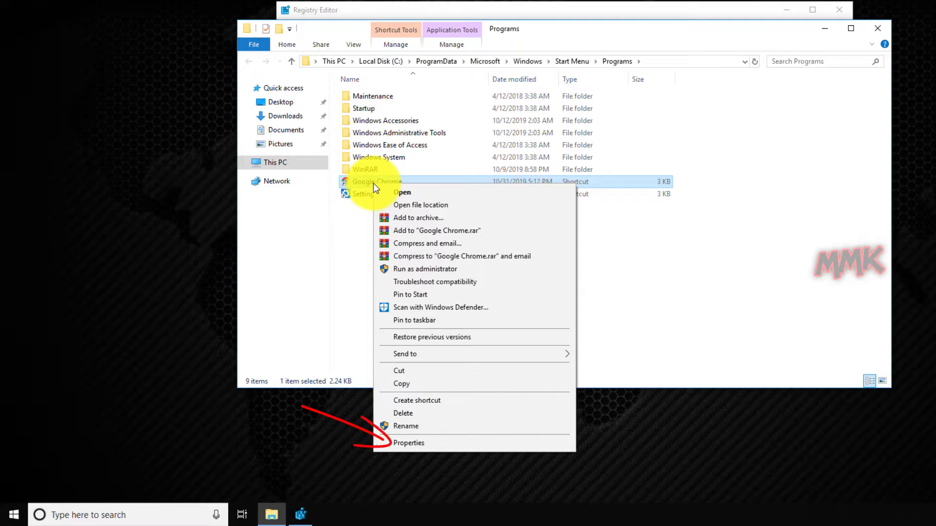
pyautogui.click(431, 443)
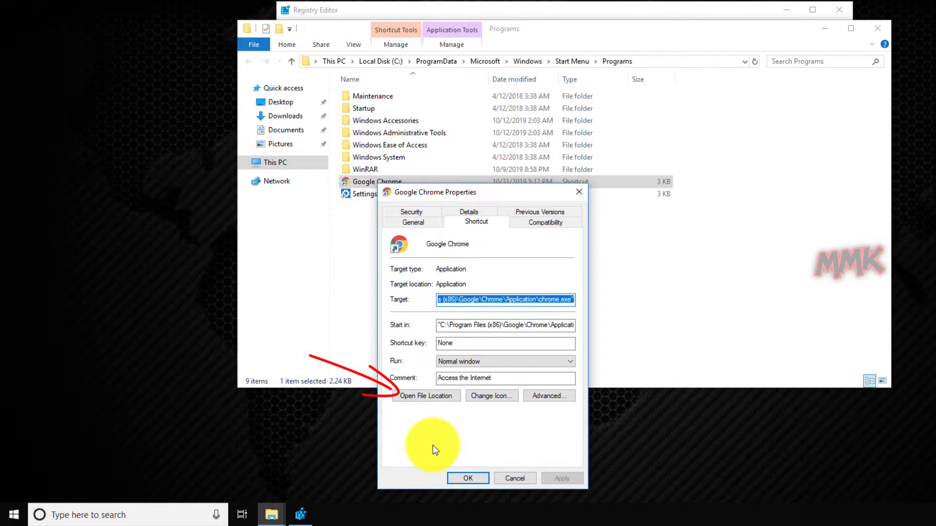
pyautogui.click(436, 396)
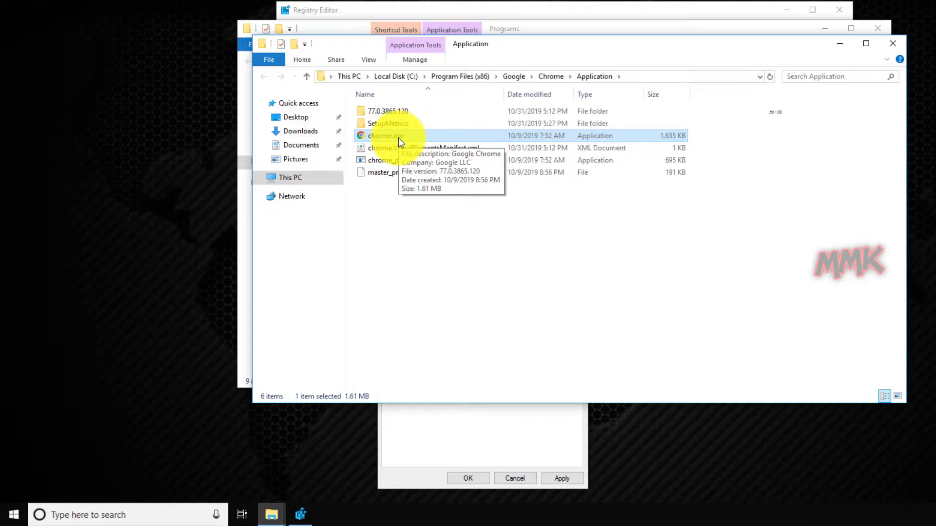
# Copy chrome.exe as a path, then minimize the Application folder and close the shortcut properties and the Programs folder.
pyautogui.hotkey('shift', 'F10')
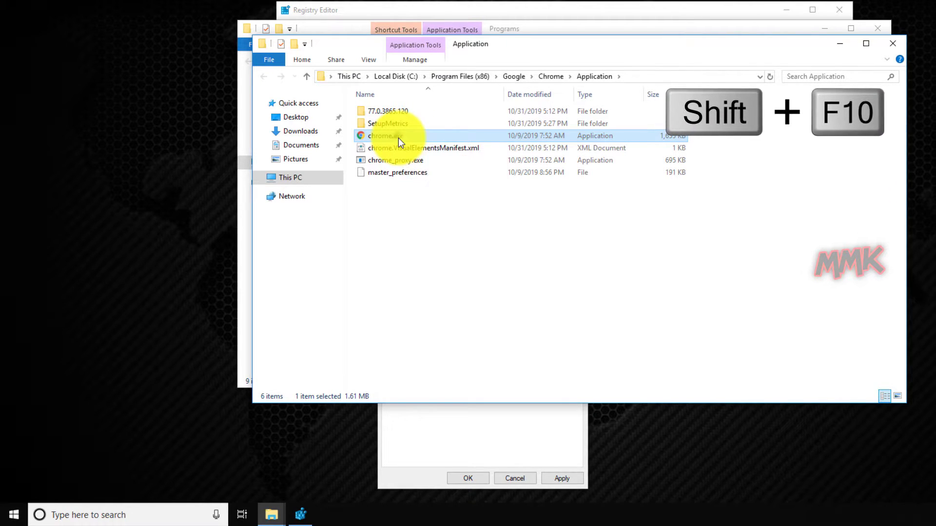
pyautogui.keyDown('shift'); pyautogui.rightClick(399, 139); pyautogui.keyUp('shift')
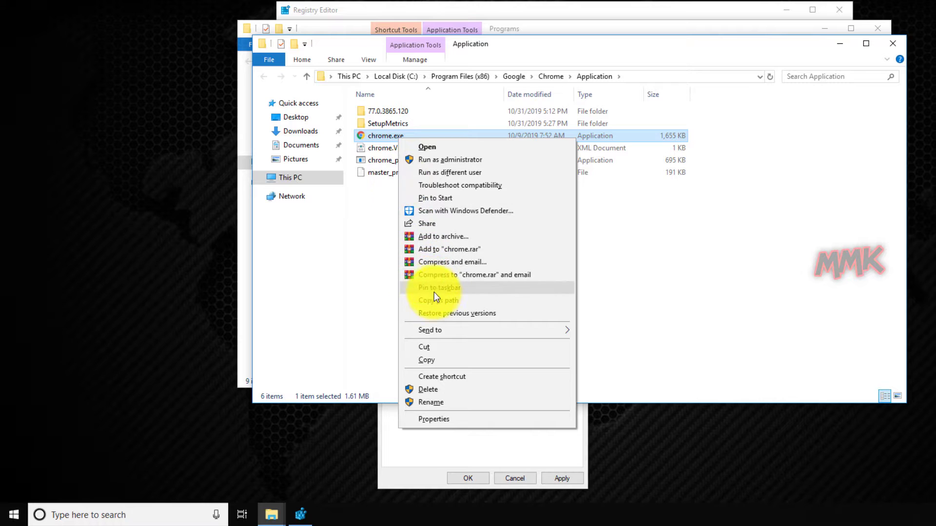
pyautogui.click(449, 301)
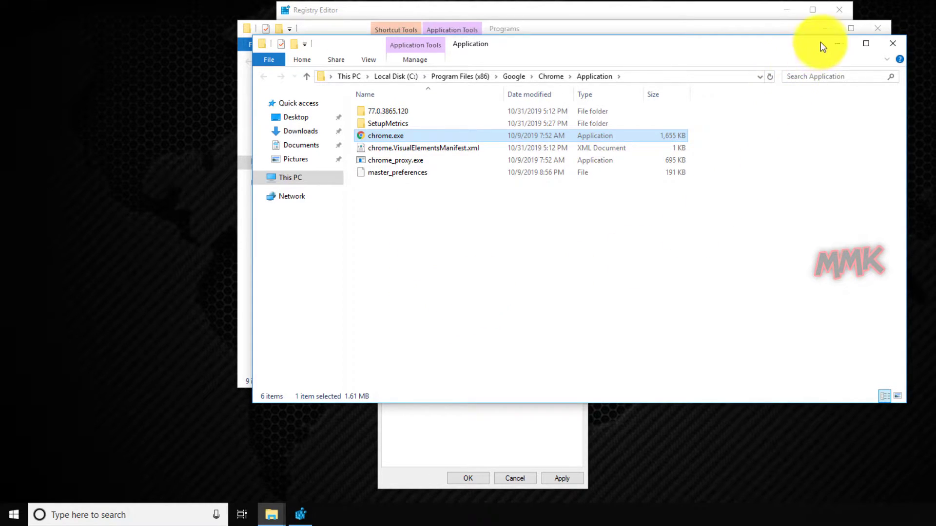
pyautogui.click(836, 43)
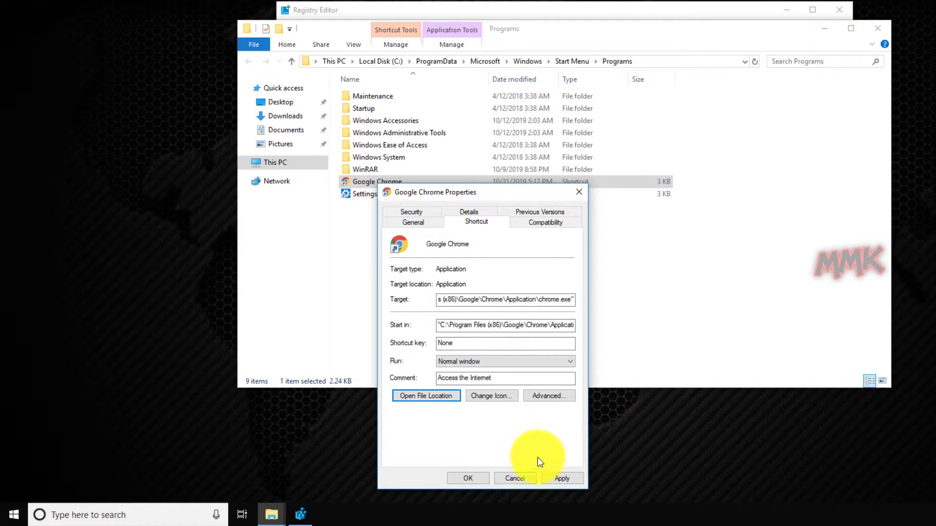
pyautogui.click(516, 476)
pyautogui.click(878, 27)
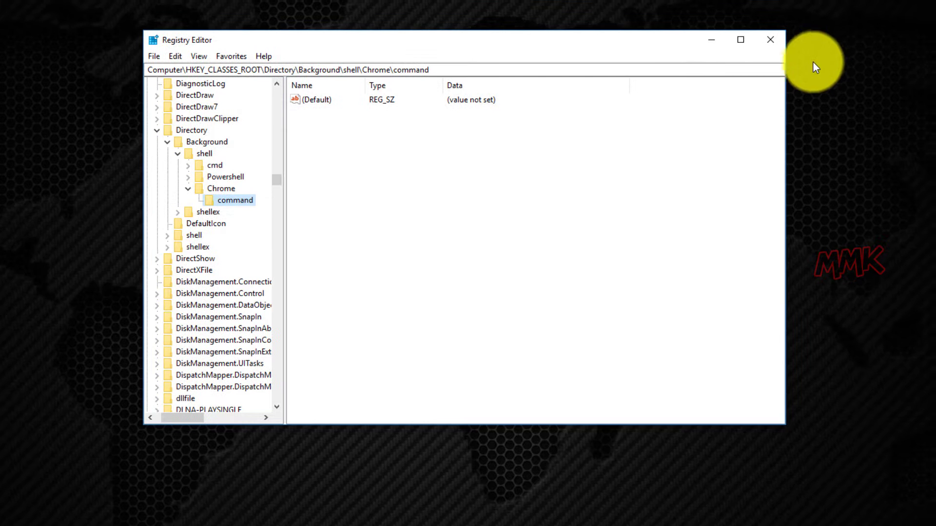
# Set the command key's (Default) value data to the copied path "C:\Program Files (x86)\Google\Chrome\Application\chrome.exe".
pyautogui.doubleClick(312, 99)
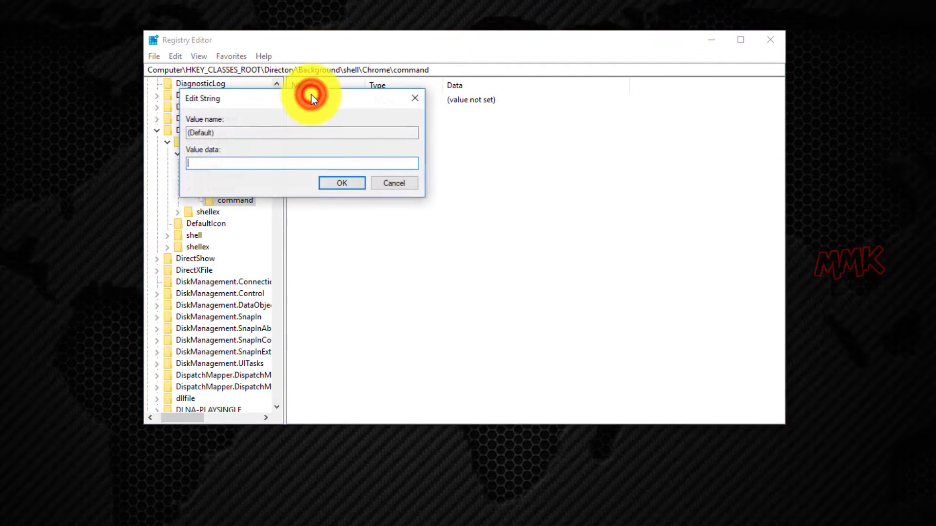
pyautogui.rightClick(303, 163)
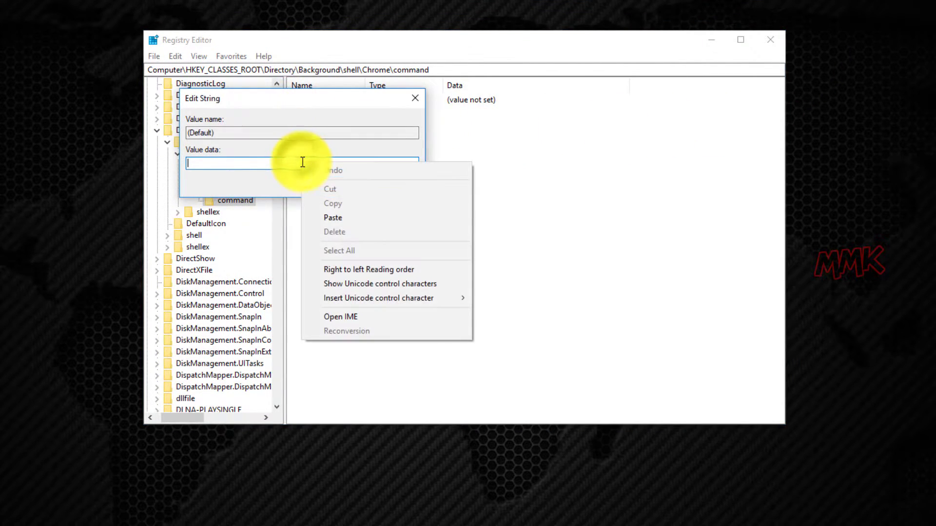
pyautogui.click(334, 212)
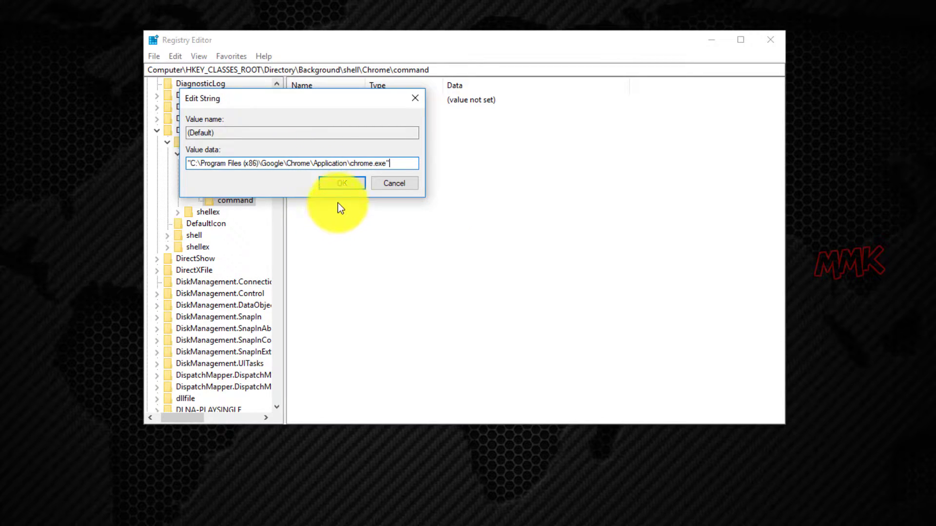
pyautogui.click(340, 184)
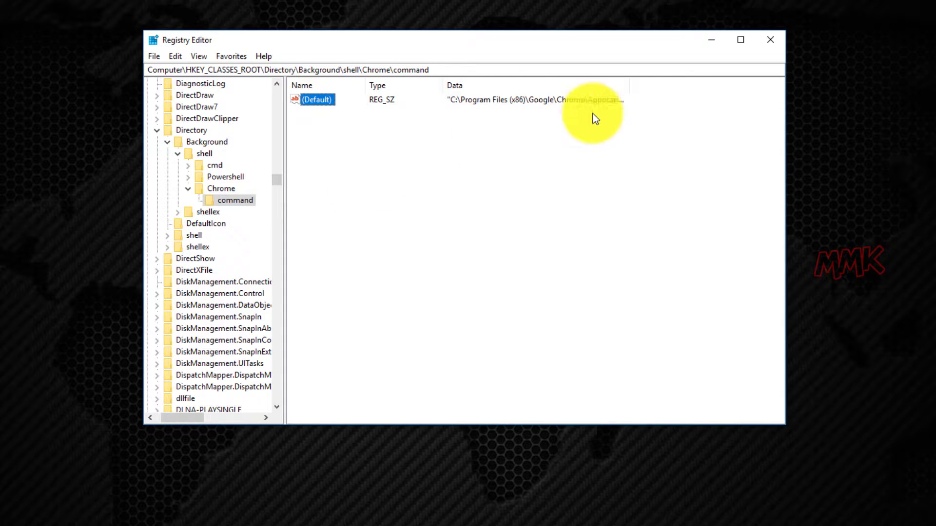
# Minimize Registry Editor, test the new Chrome entry in the desktop context menu, and close the browser.
pyautogui.click(713, 42)
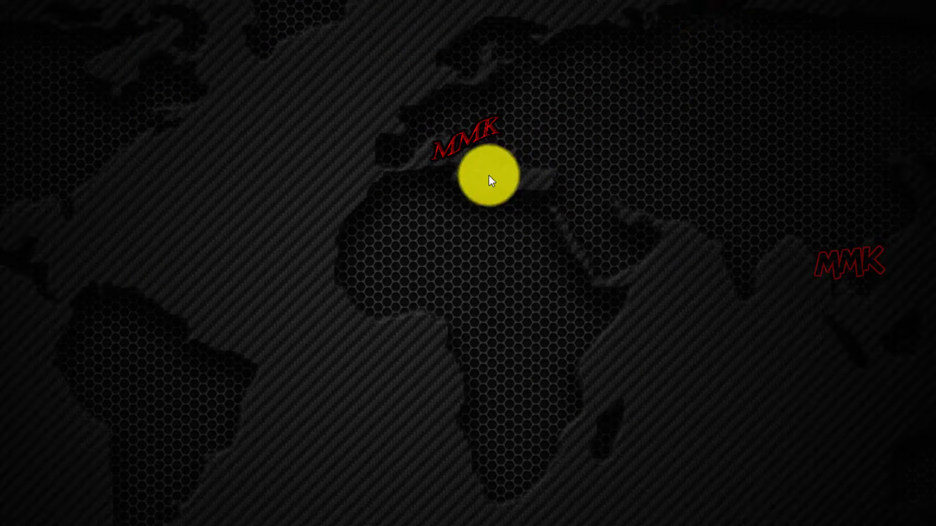
pyautogui.rightClick(391, 189)
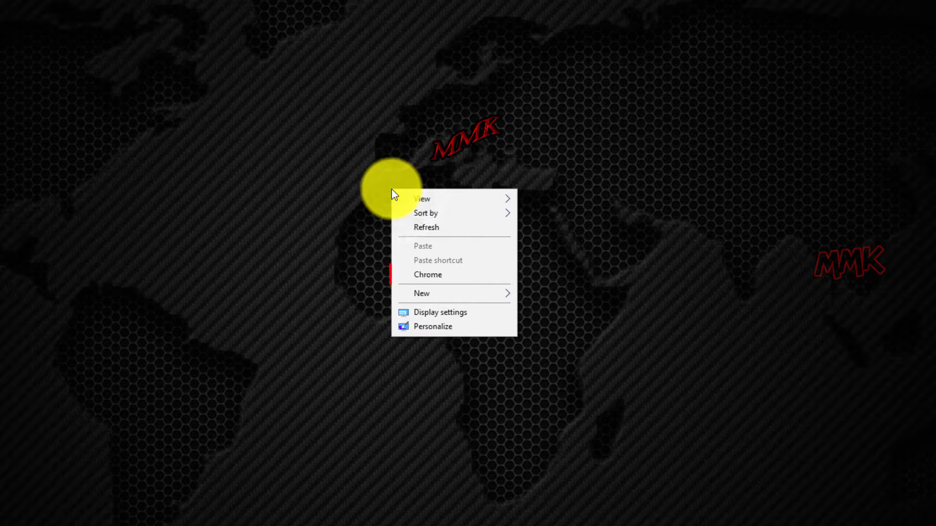
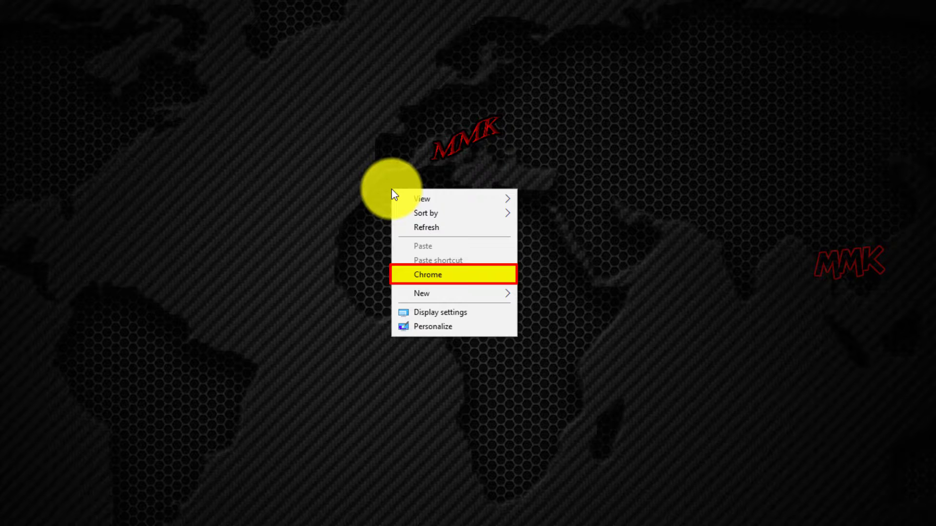
pyautogui.click(430, 273)
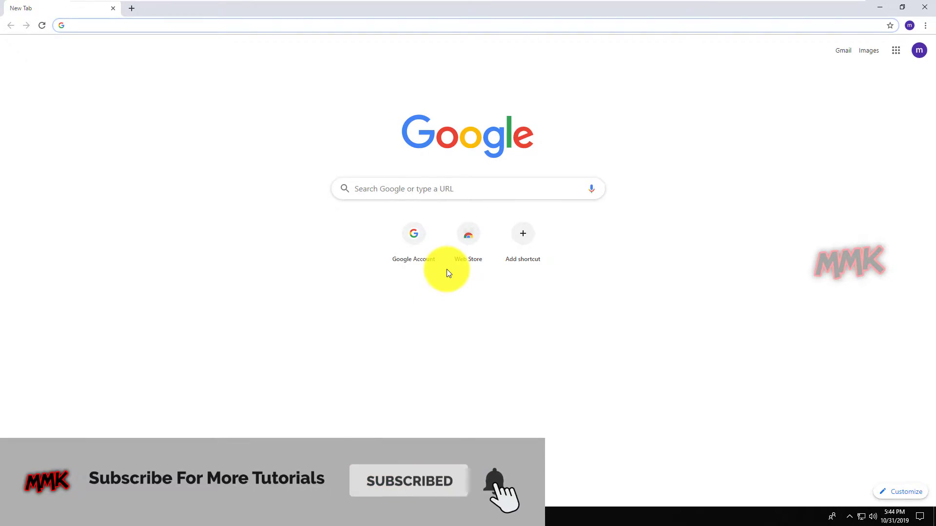
pyautogui.click(113, 8)
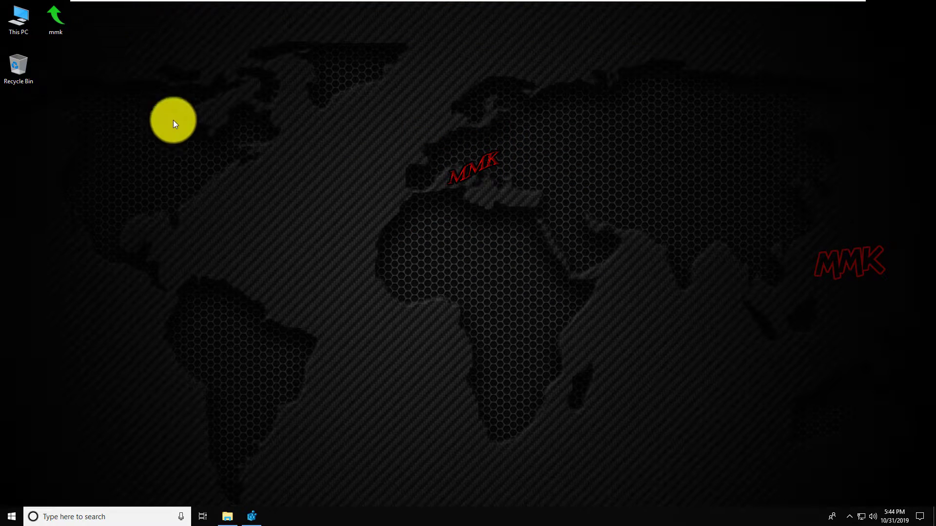
# Switch back to Registry Editor and create a string value named Icon in the Chrome key.
pyautogui.click(252, 517)
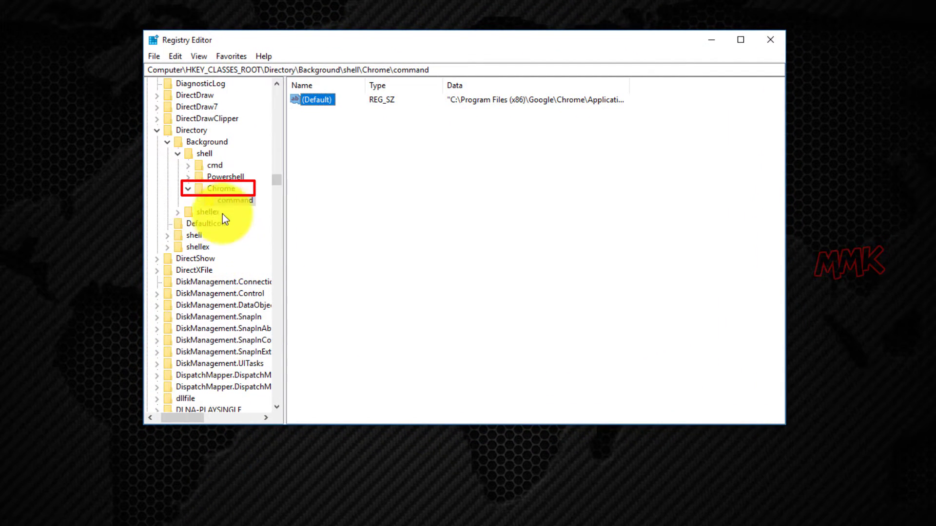
pyautogui.click(221, 190)
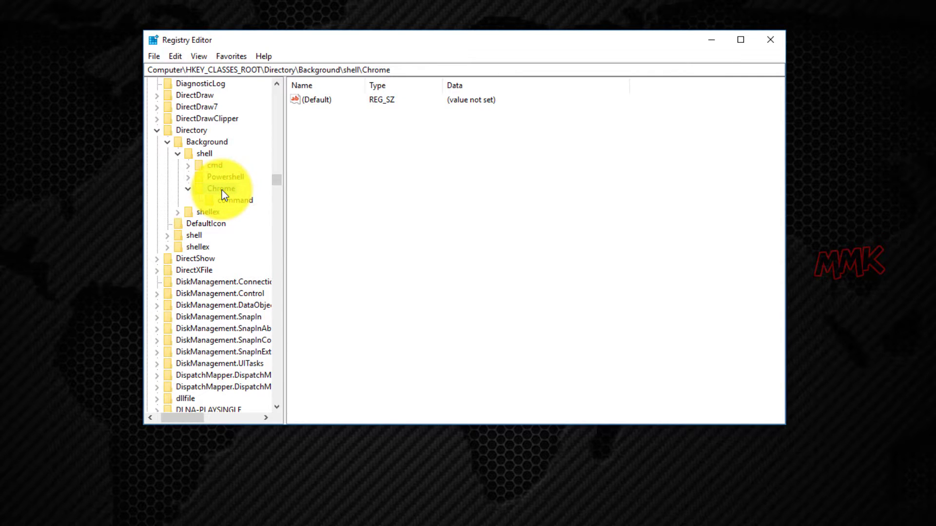
pyautogui.rightClick(331, 131)
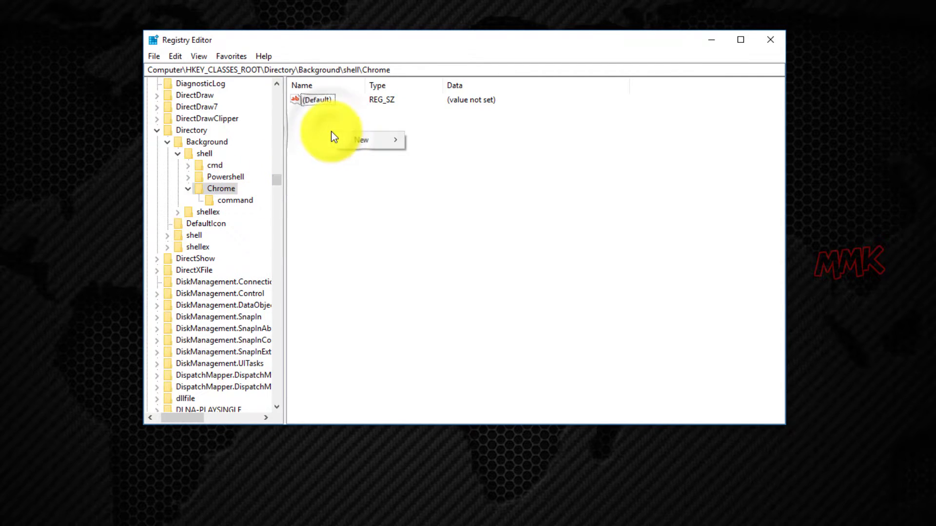
pyautogui.moveTo(357, 141)
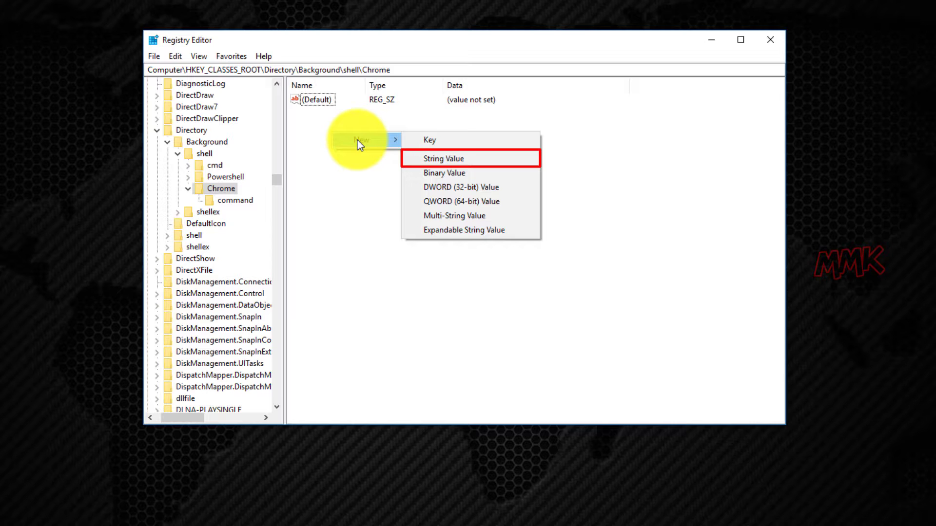
pyautogui.click(455, 162)
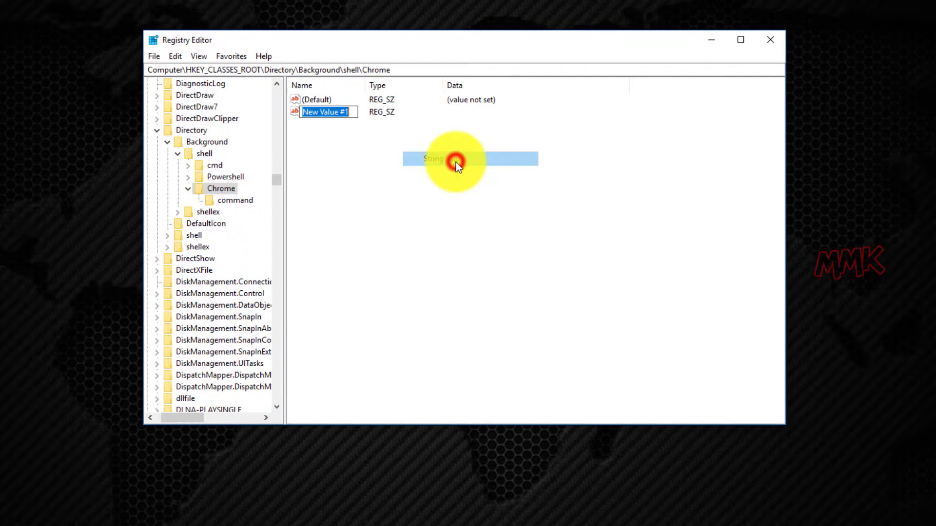
pyautogui.write('Icon')
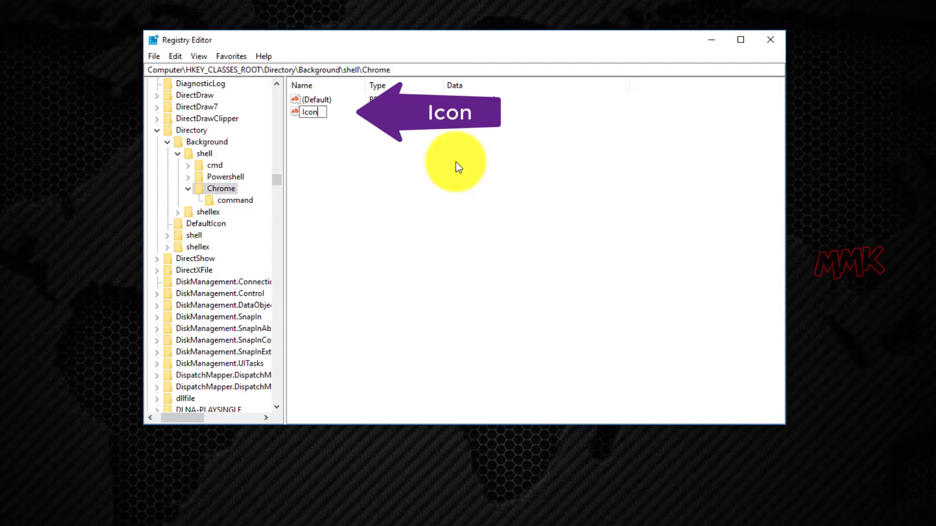
pyautogui.press('Return')
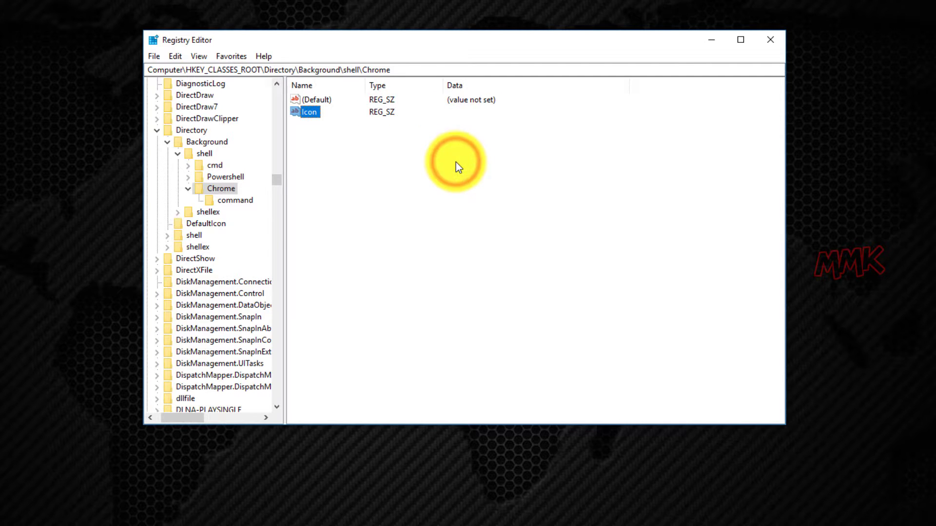
# Launch Chrome from the desktop context menu and search Google for "ico download".
pyautogui.rightClick(831, 208)
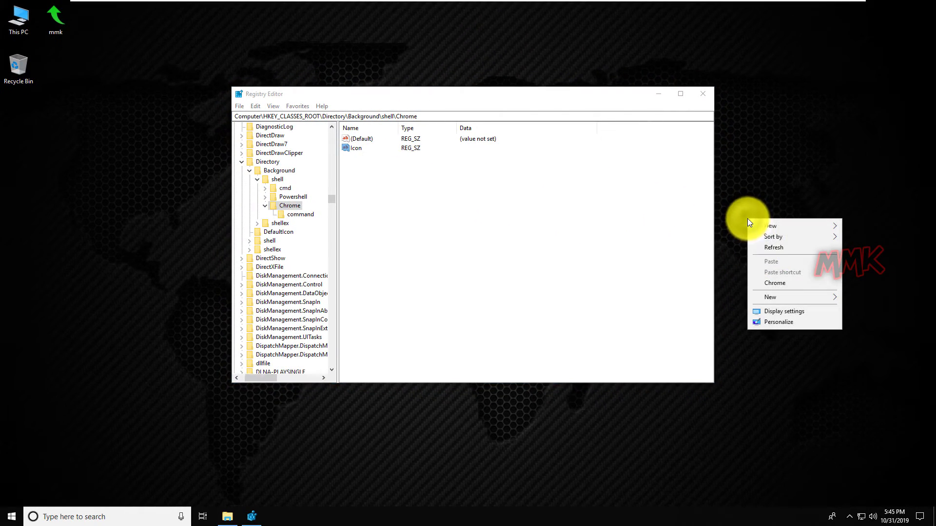
pyautogui.click(773, 282)
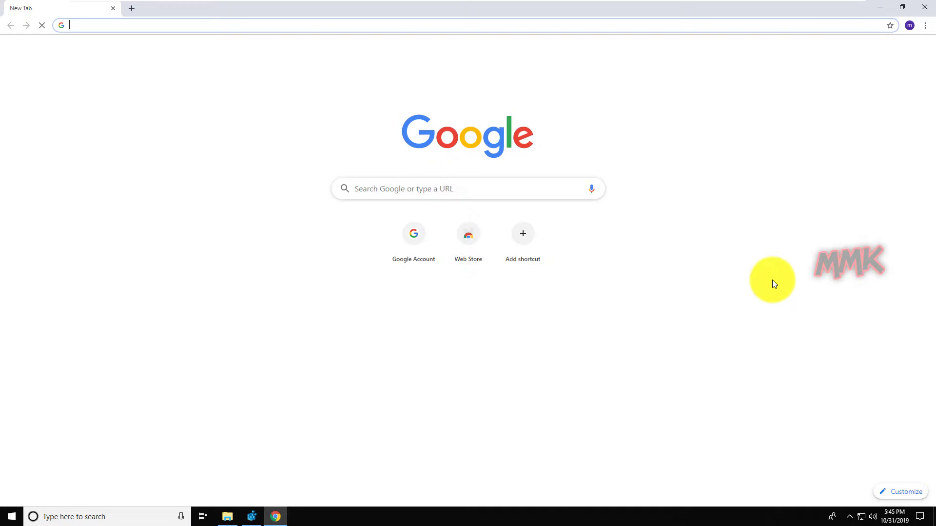
pyautogui.write('ico d')
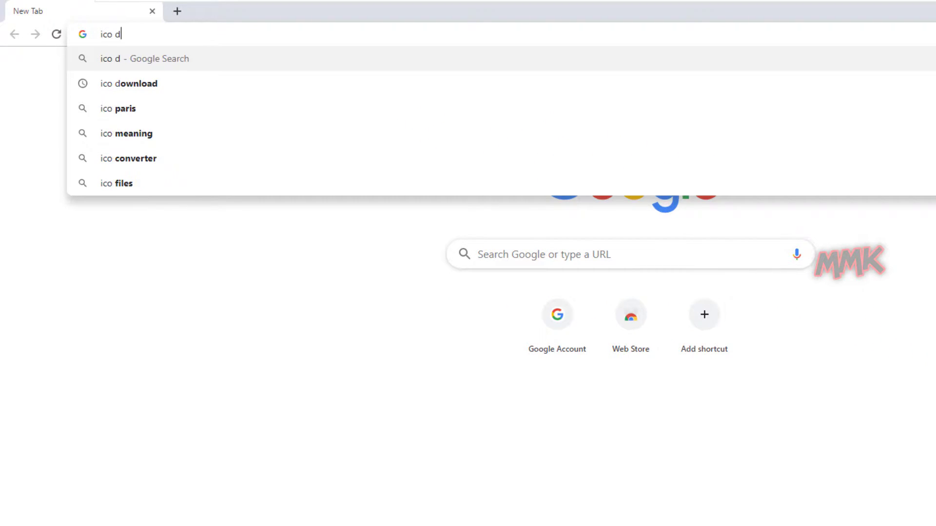
pyautogui.write('ownload')
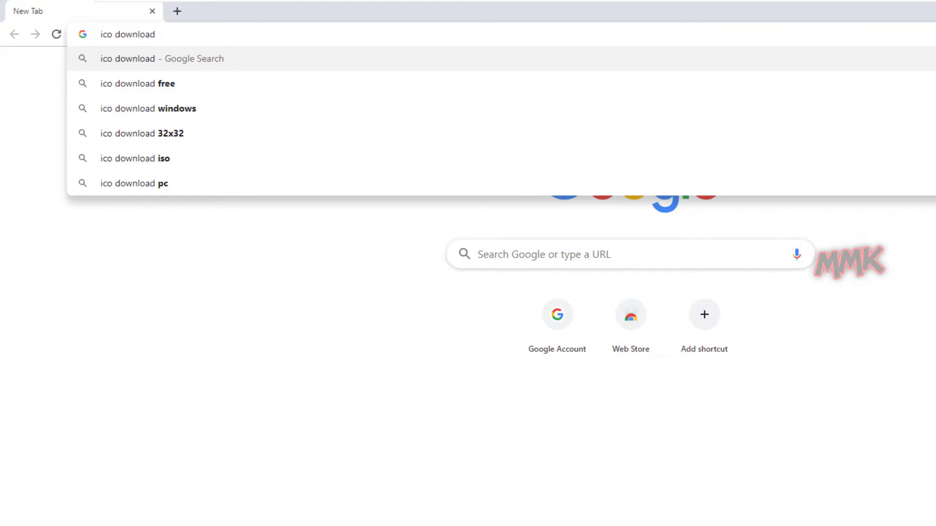
pyautogui.press('Return')
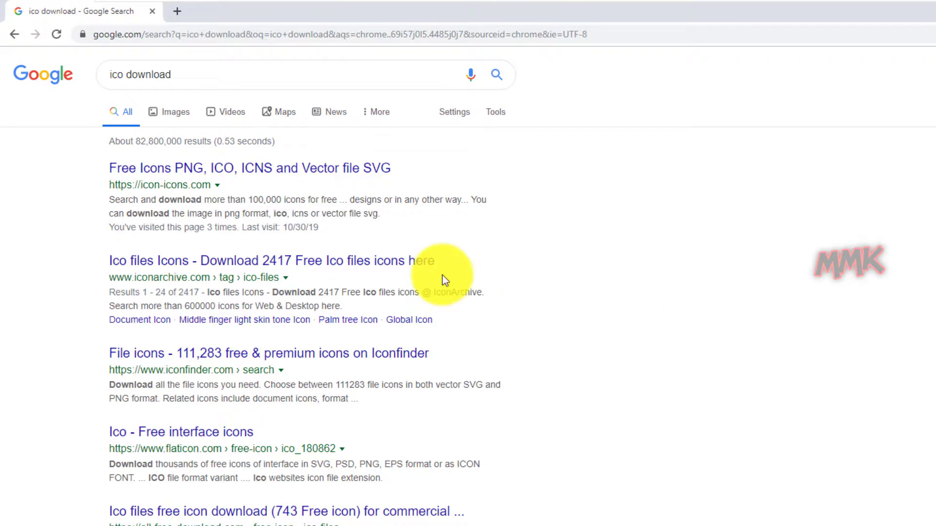
# Open the icon-icons.com search result and search the site for "chrome" icons.
pyautogui.click(258, 178)
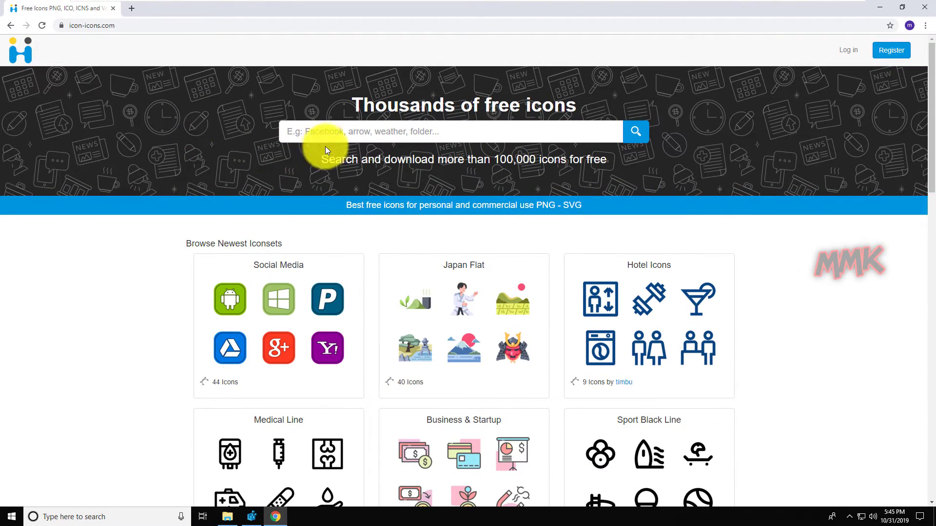
pyautogui.click(368, 143)
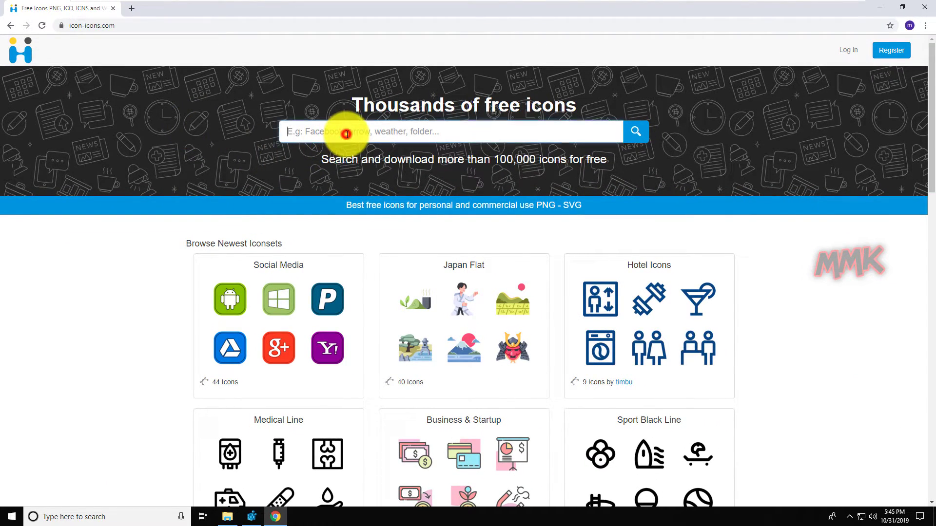
pyautogui.write('chrome')
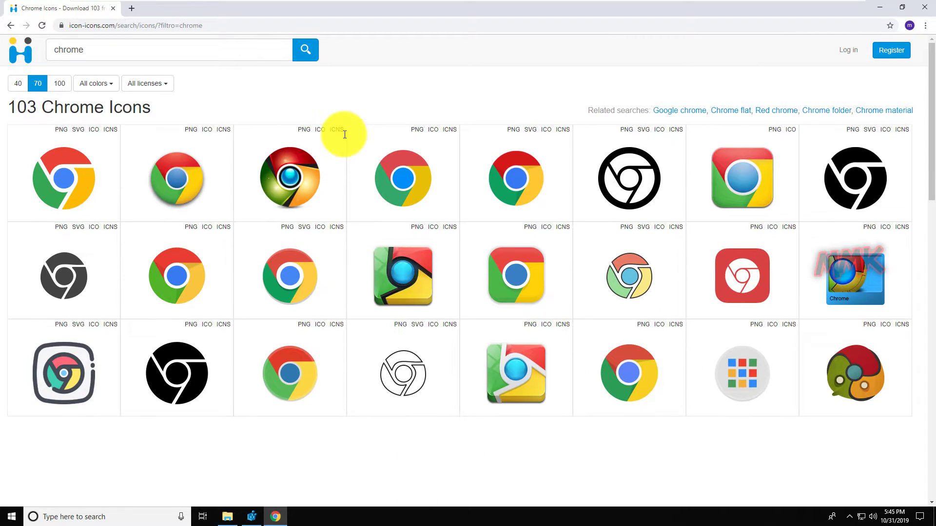
# Open the second icon in the first row, download it in ICO format, and save it to the Desktop as Google_Chrome_icon-icons.com_75711.ico.
pyautogui.click(198, 181)
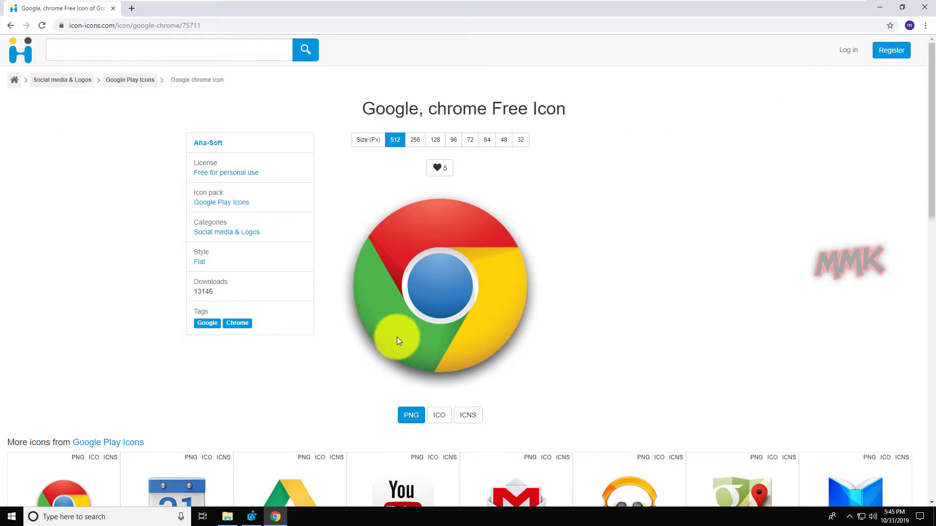
pyautogui.click(439, 417)
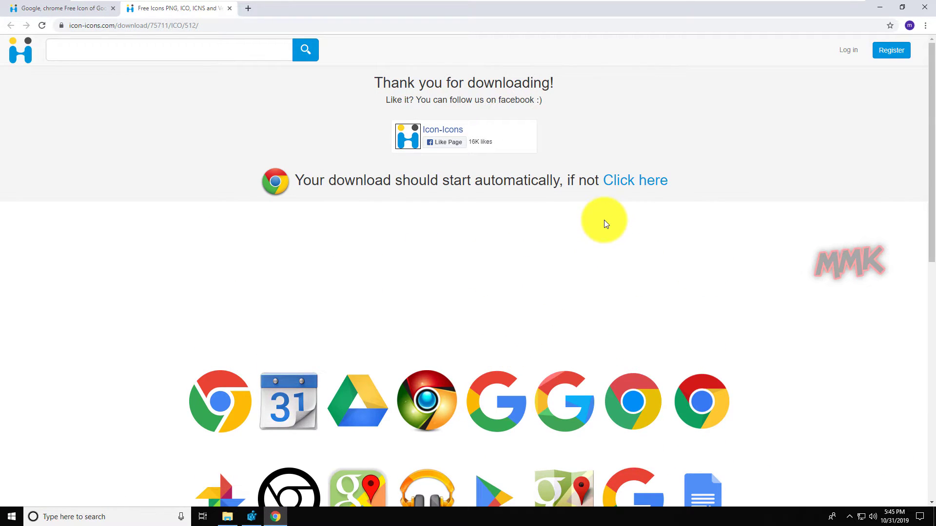
pyautogui.click(627, 181)
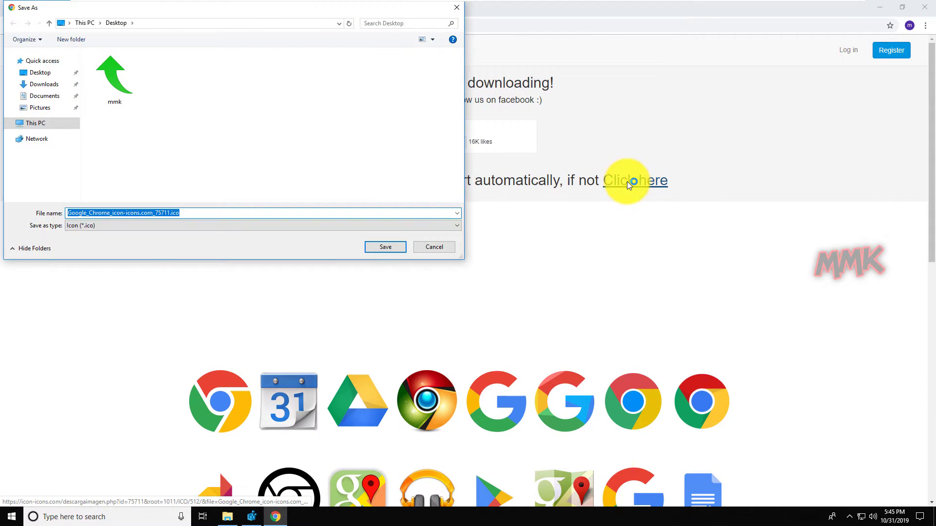
pyautogui.click(386, 248)
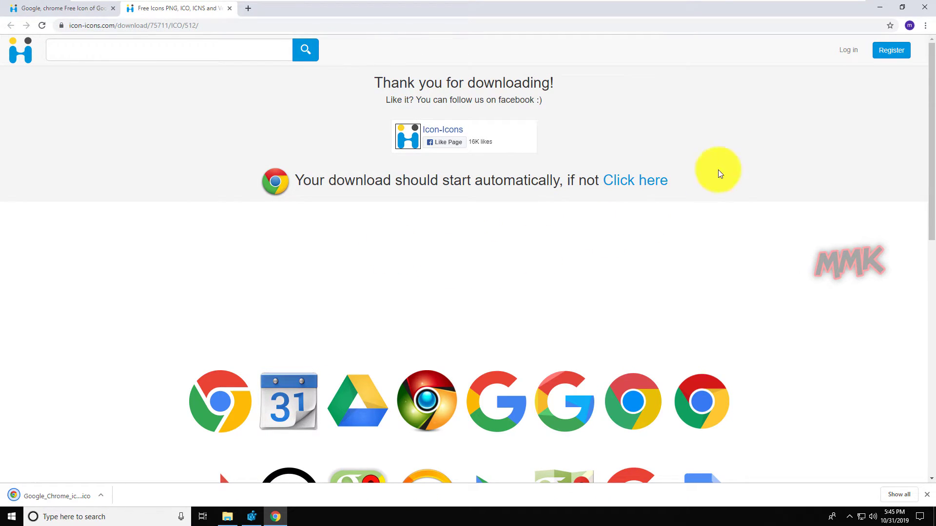
# Minimize the browser and move the downloaded icon from the desktop into Chrome's Application folder in File Explorer, granting administrator permission.
pyautogui.click(877, 10)
pyautogui.click(236, 515)
pyautogui.moveTo(19, 122); pyautogui.dragTo(348, 286)
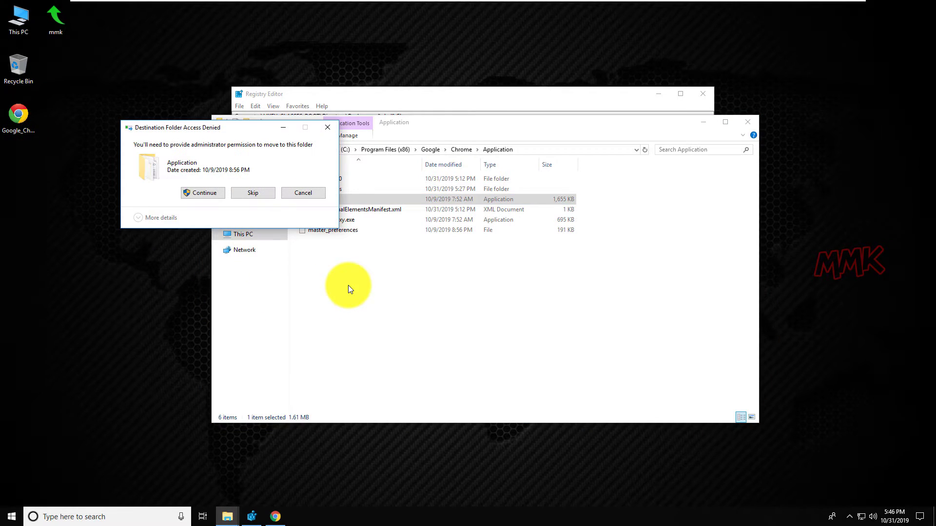
pyautogui.click(205, 193)
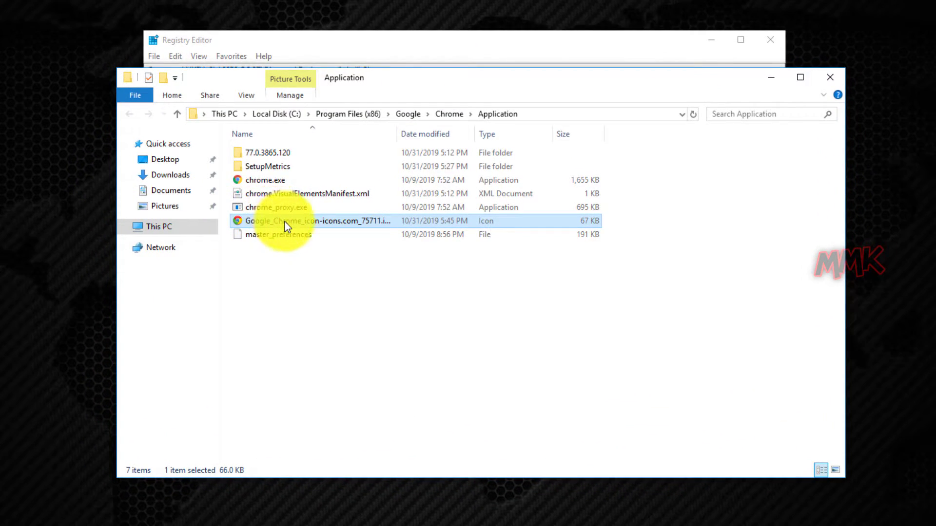
# Rename the moved icon file in the Application folder to chrome.ico.
pyautogui.click(285, 221)
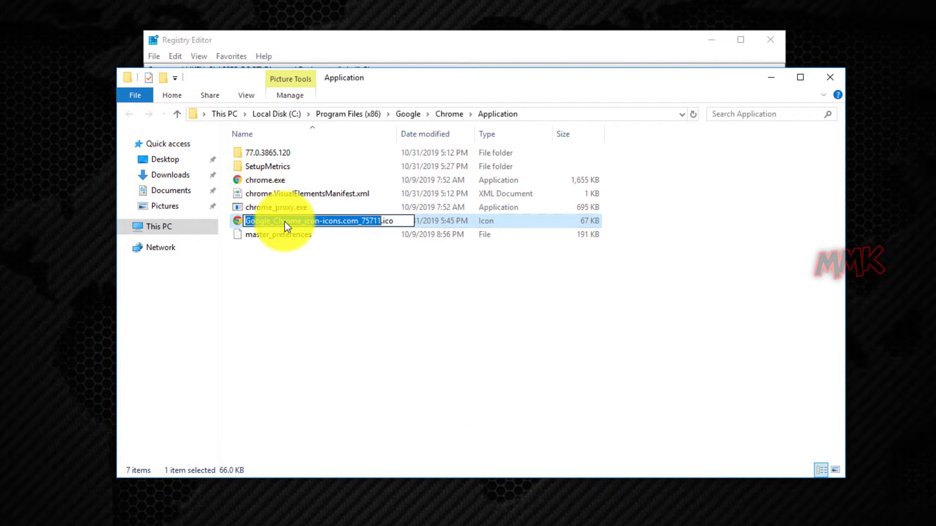
pyautogui.write('chr')
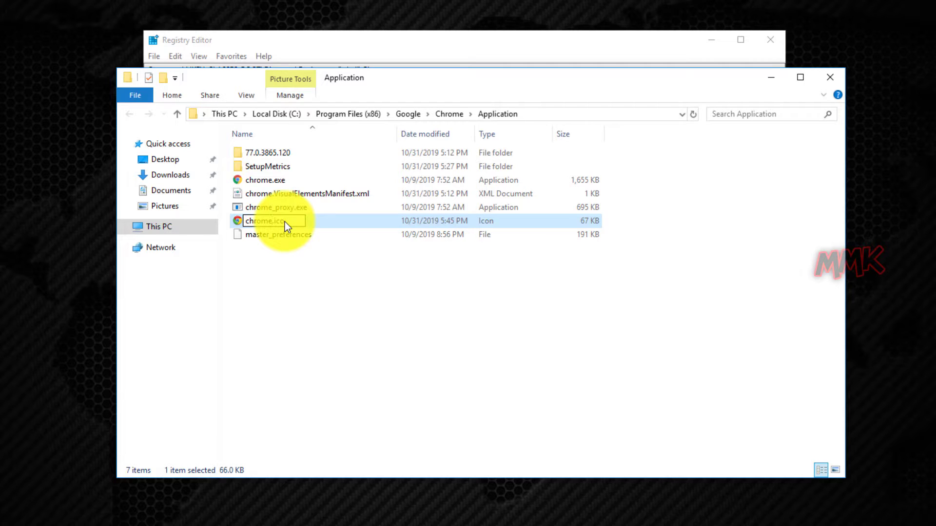
pyautogui.write('ome')
pyautogui.click(289, 326)
pyautogui.click(434, 311)
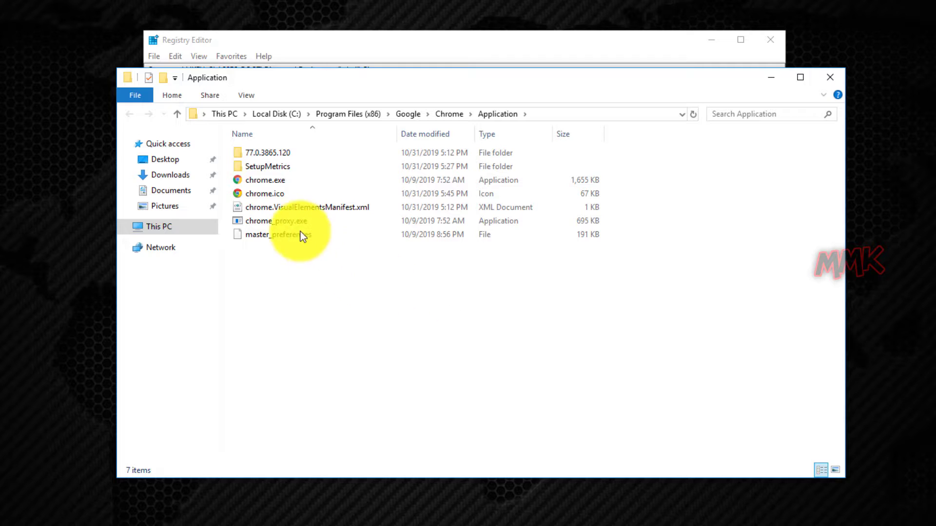
# Copy the full path of chrome.ico from the Application folder.
pyautogui.click(265, 194)
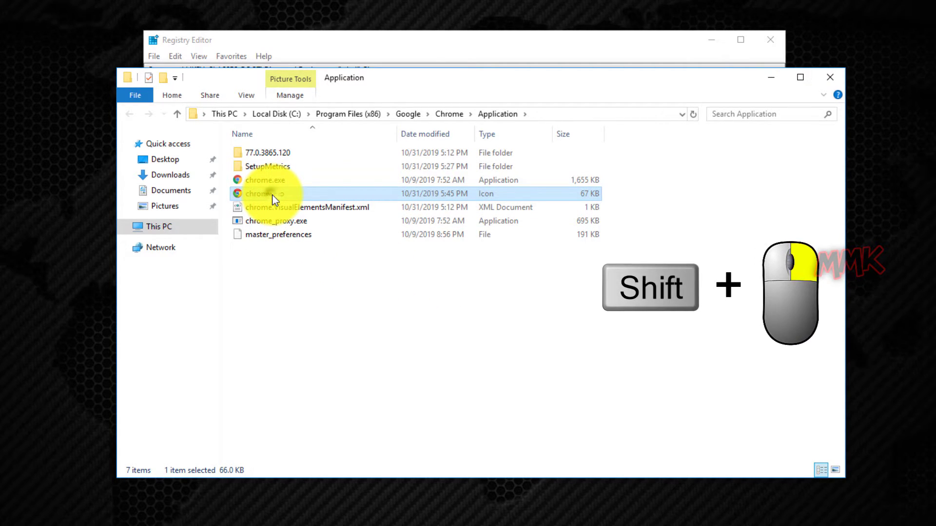
pyautogui.keyDown('shift'); pyautogui.rightClick(272, 195); pyautogui.keyUp('shift')
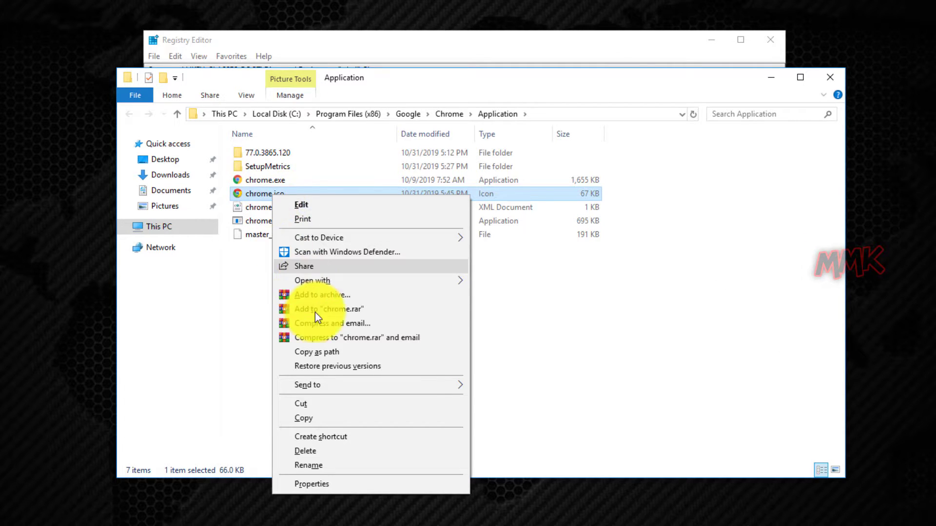
pyautogui.click(326, 352)
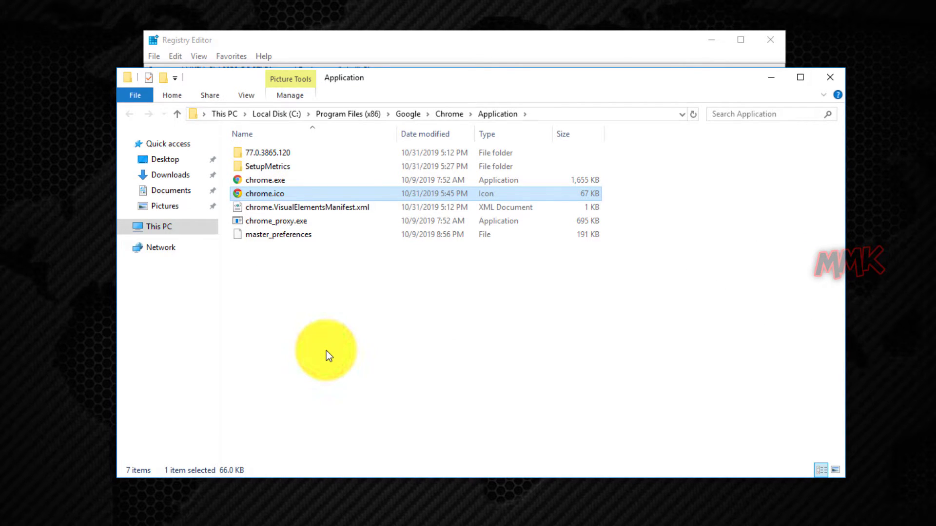
# Close File Explorer and set the Chrome key's Icon value data to the copied path "C:\Program Files (x86)\Google\Chrome\Application\chrome.ico".
pyautogui.click(818, 78)
pyautogui.doubleClick(309, 112)
pyautogui.rightClick(299, 164)
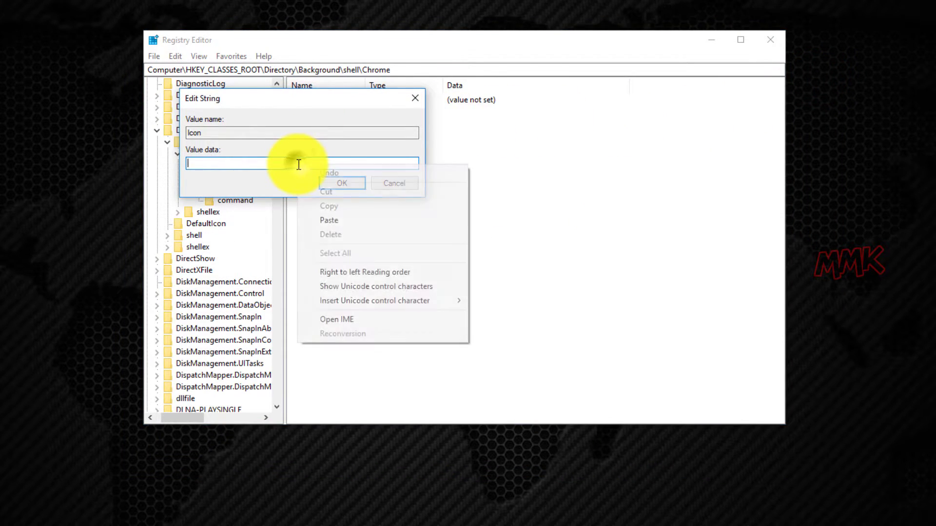
pyautogui.click(326, 220)
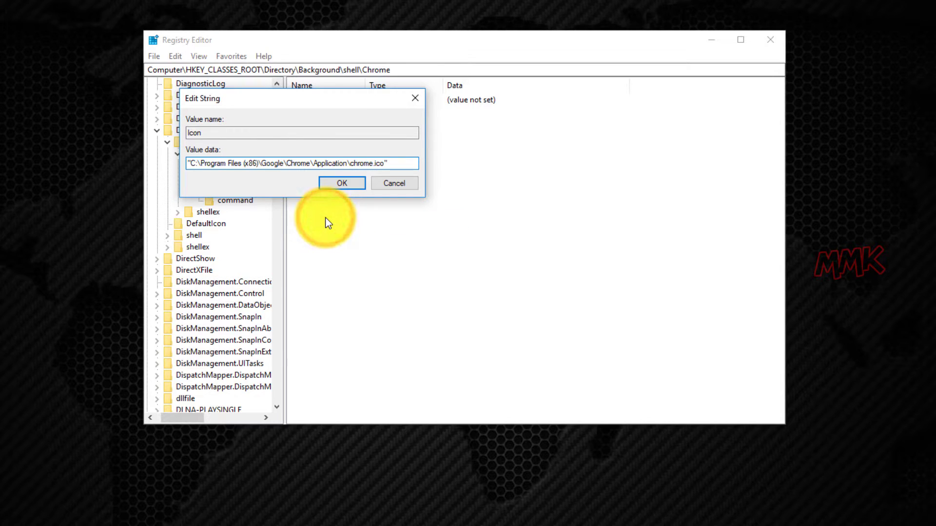
pyautogui.click(332, 185)
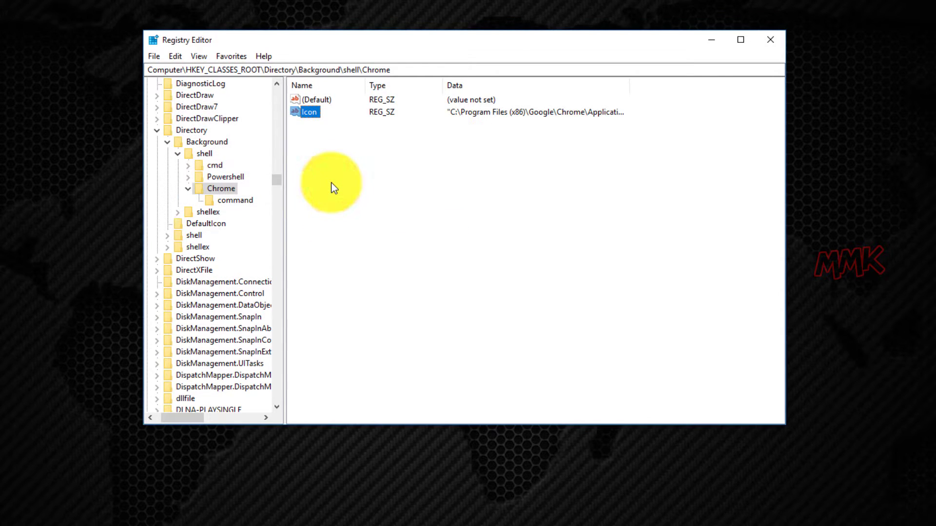
# Minimize Registry Editor and check the icon of the Chrome entry in the desktop context menu.
pyautogui.click(712, 41)
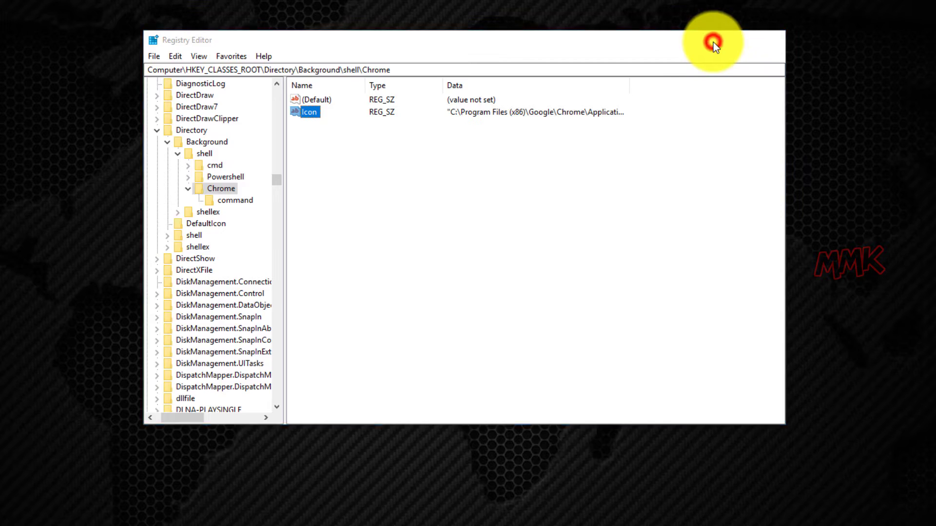
pyautogui.rightClick(415, 174)
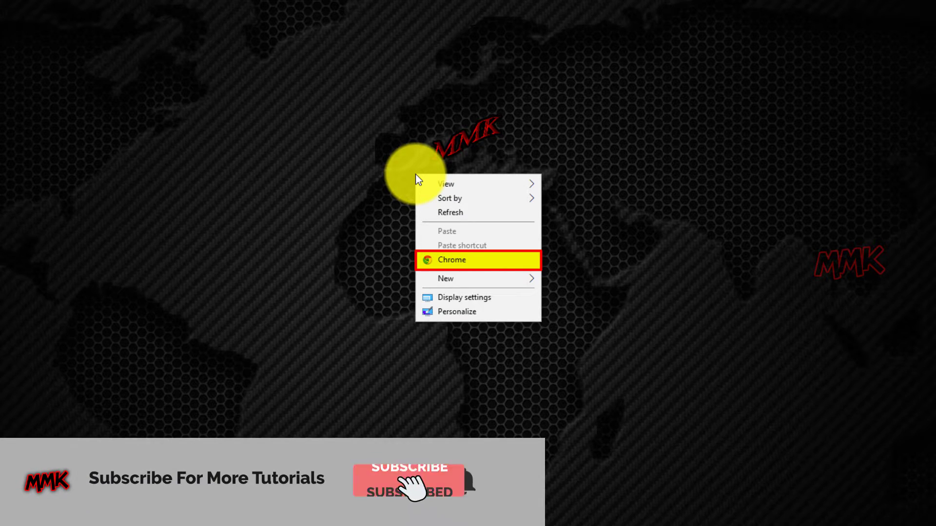
pyautogui.click(374, 218)
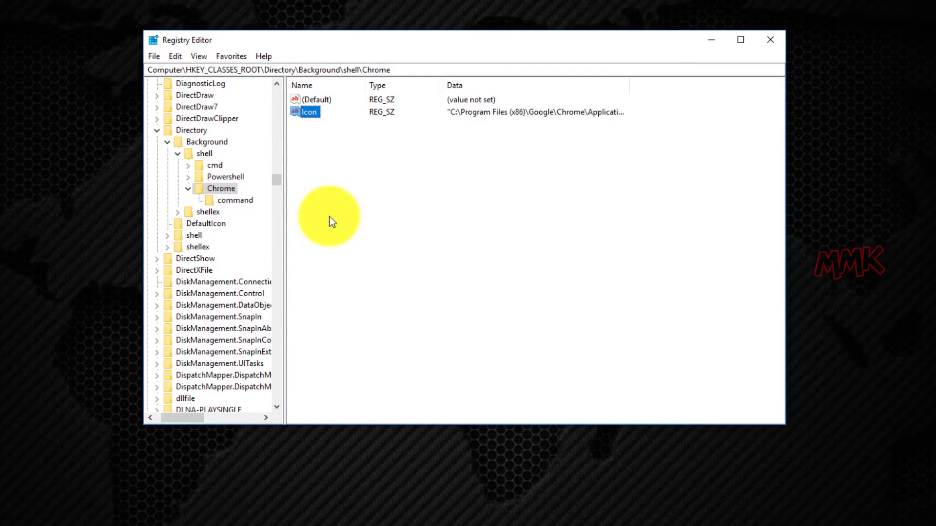
# Create a string value named Position in the Chrome key in Registry Editor.
pyautogui.rightClick(340, 197)
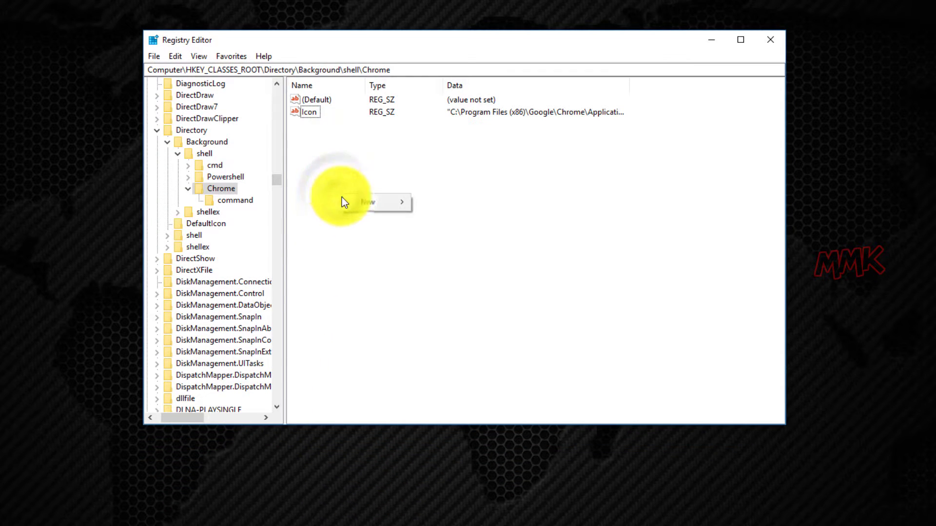
pyautogui.moveTo(355, 204)
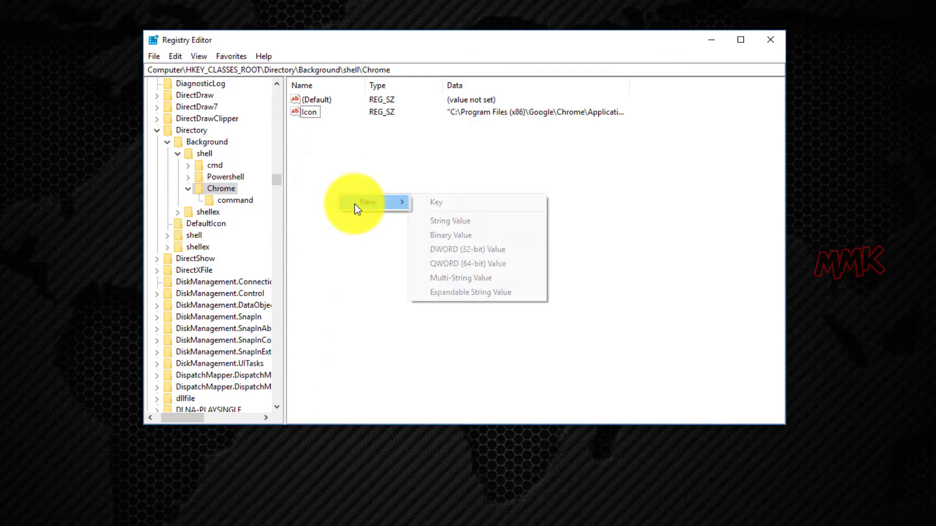
pyautogui.click(458, 222)
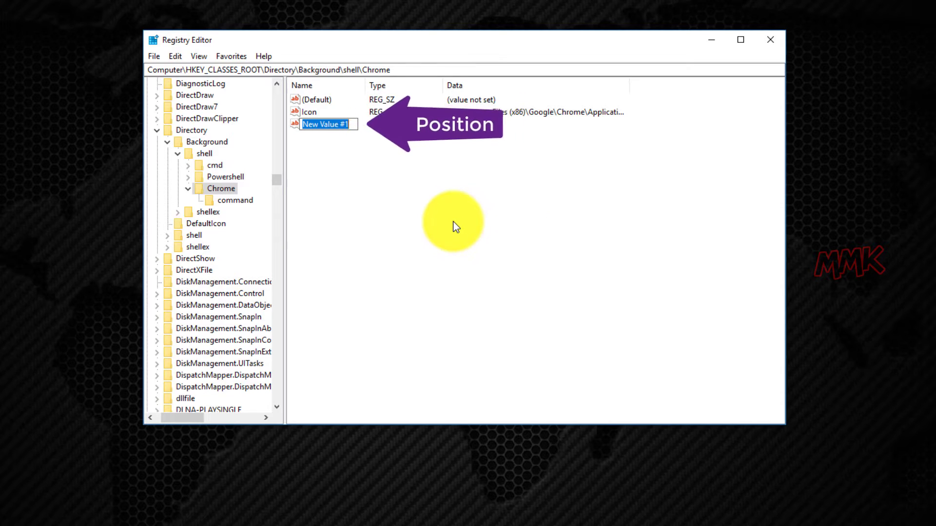
pyautogui.write('Po')
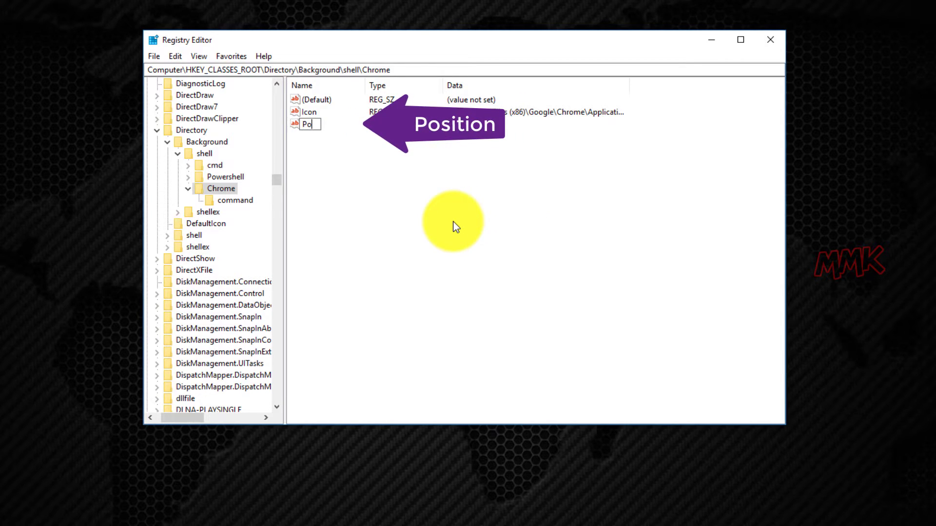
pyautogui.write('sition')
pyautogui.click(453, 221)
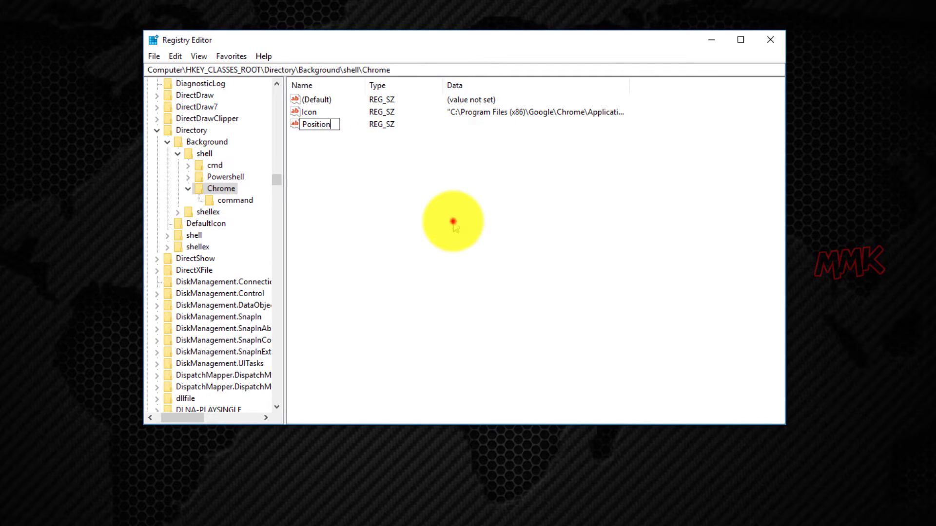
# Set the Position value data to Bottom.
pyautogui.doubleClick(306, 125)
pyautogui.write('B')
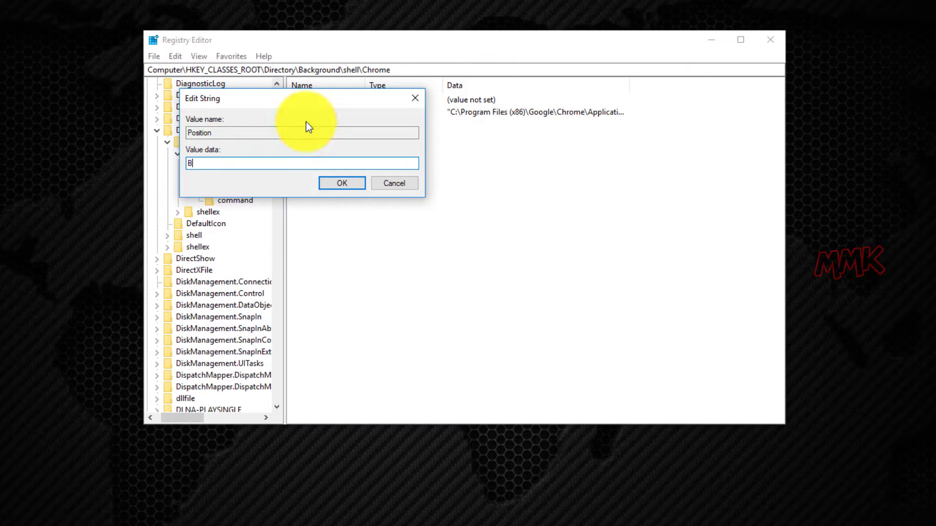
pyautogui.write('ottom')
pyautogui.click(325, 183)
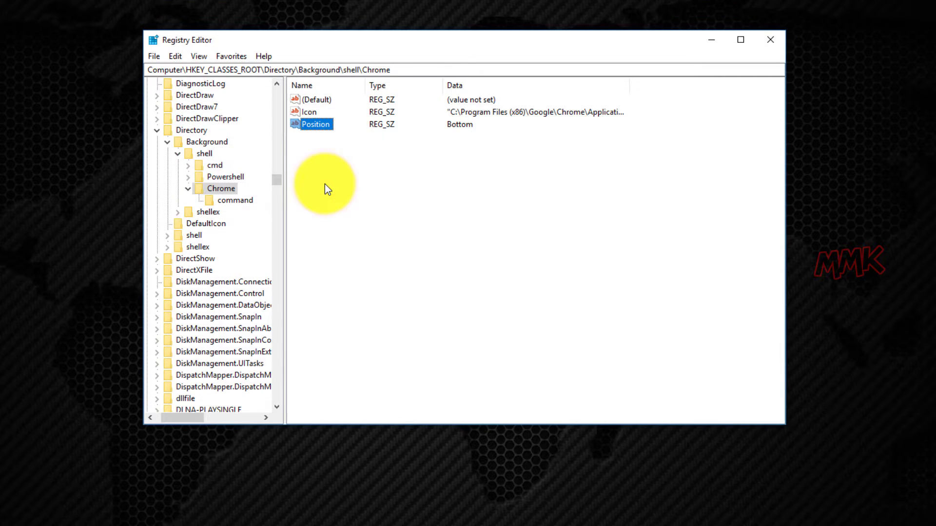
# Minimize Registry Editor, check where the Chrome entry sits in the desktop context menu, and return to the registry.
pyautogui.click(704, 37)
pyautogui.rightClick(431, 209)
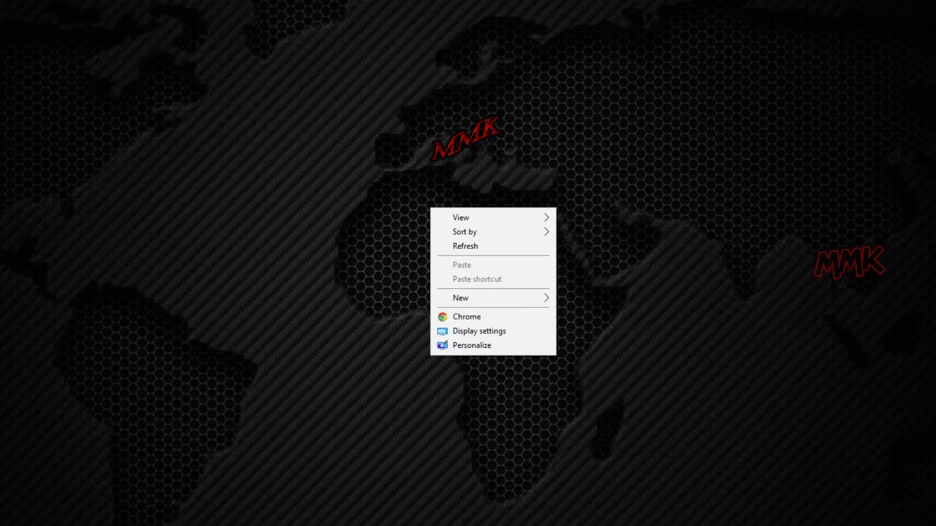
pyautogui.click(183, 522)
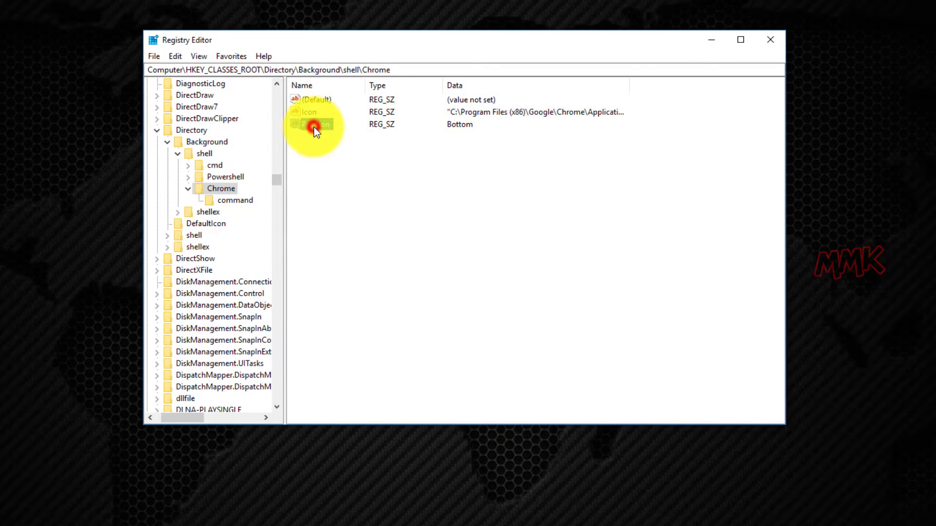
# Set the Position value data to Top.
pyautogui.doubleClick(314, 125)
pyautogui.write('Top')
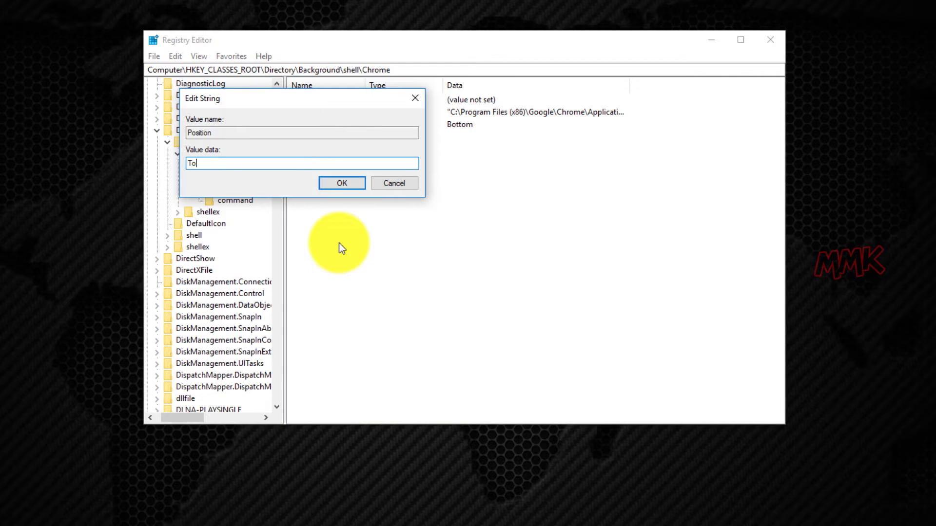
pyautogui.click(341, 186)
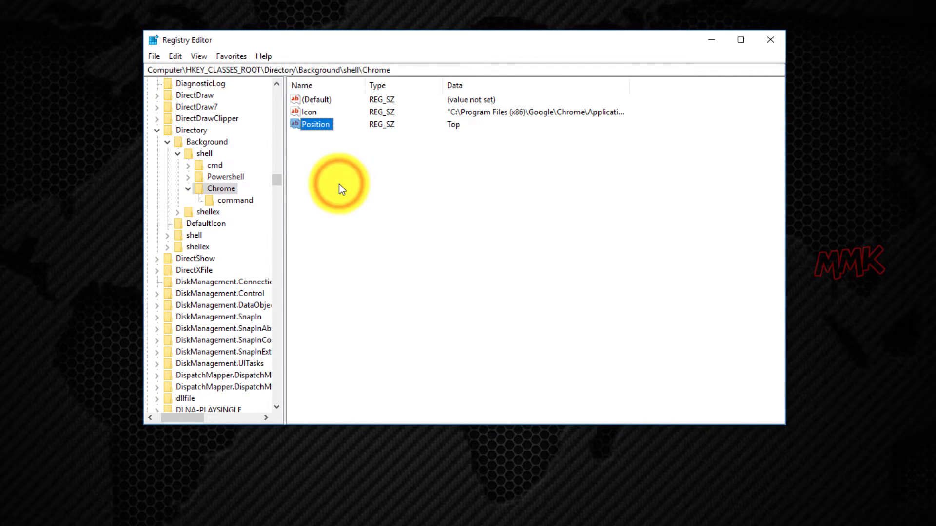
# Minimize Registry Editor and launch Chrome from its entry in the desktop context menu.
pyautogui.click(709, 43)
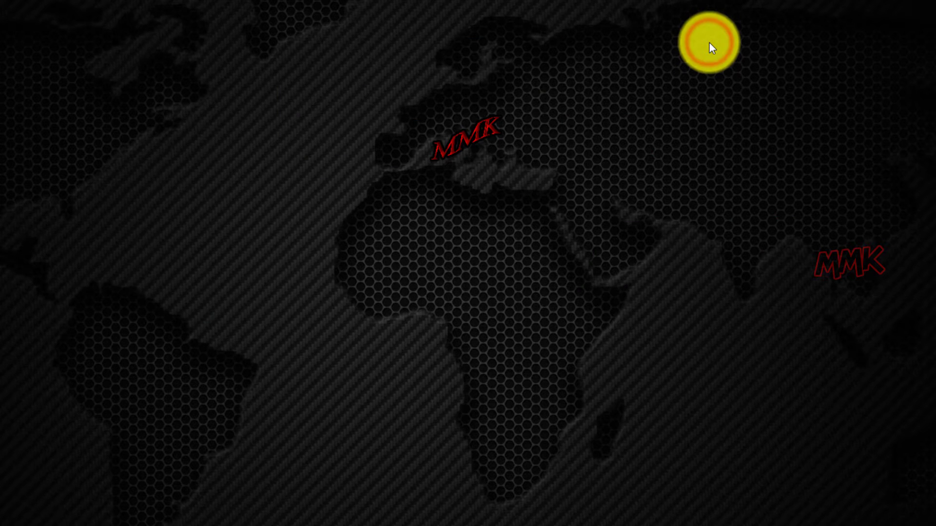
pyautogui.rightClick(399, 179)
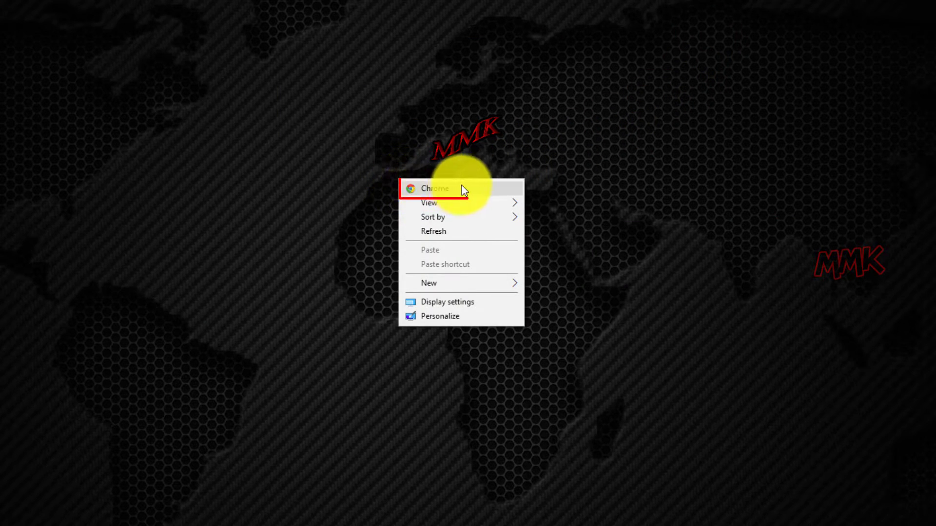
pyautogui.click(479, 189)
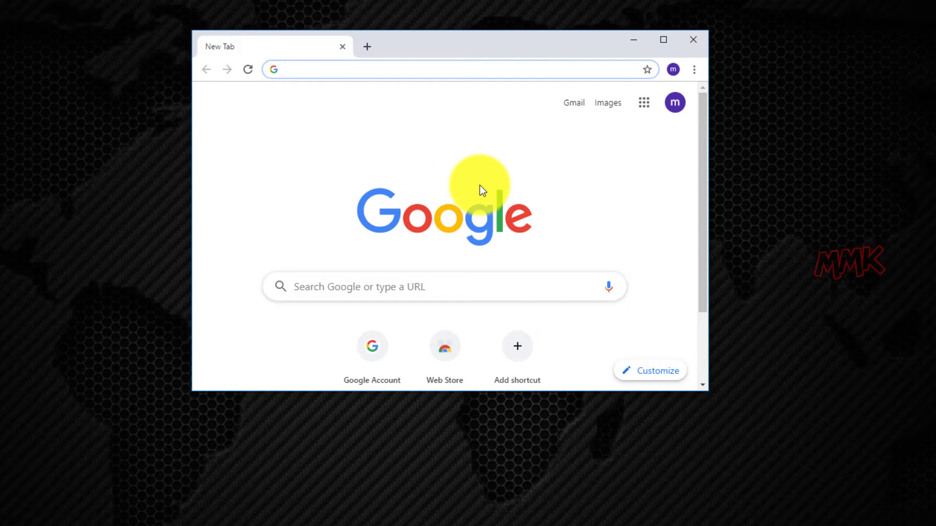
# Close the Chrome window and create a folder named Youtube inside the mmk folder on the desktop.
pyautogui.click(342, 47)
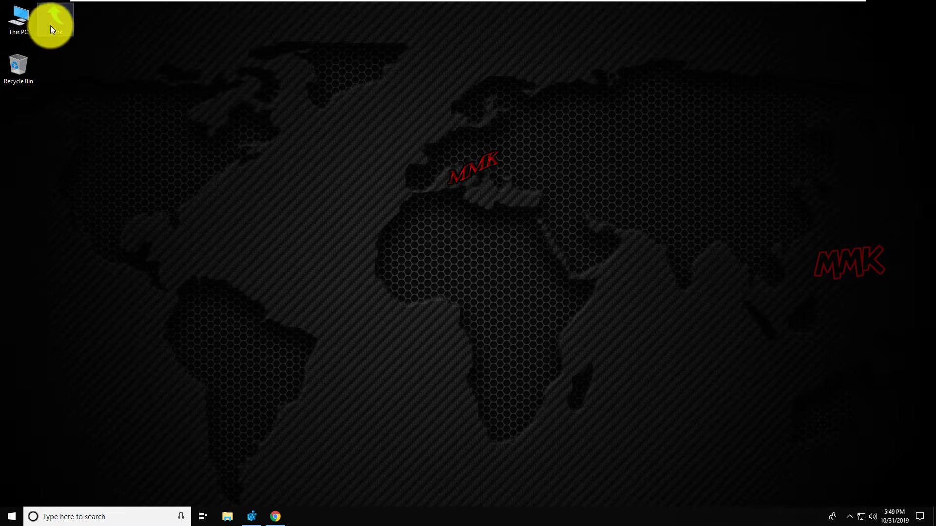
pyautogui.doubleClick(49, 22)
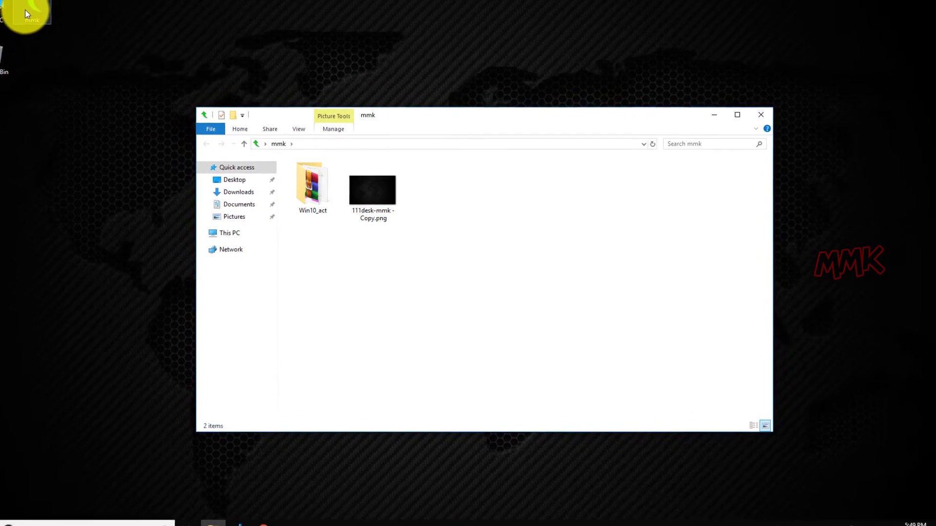
pyautogui.rightClick(327, 257)
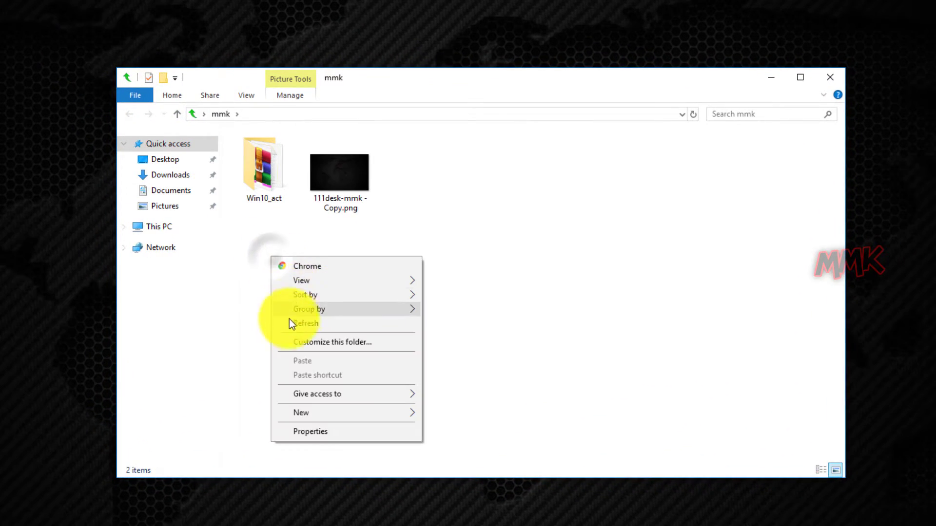
pyautogui.click(320, 409)
pyautogui.click(434, 413)
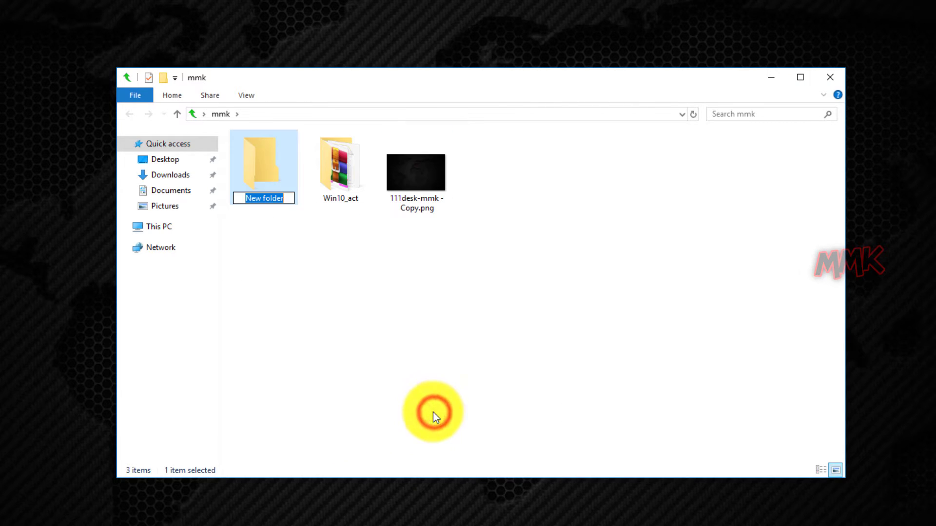
pyautogui.write('Youtube')
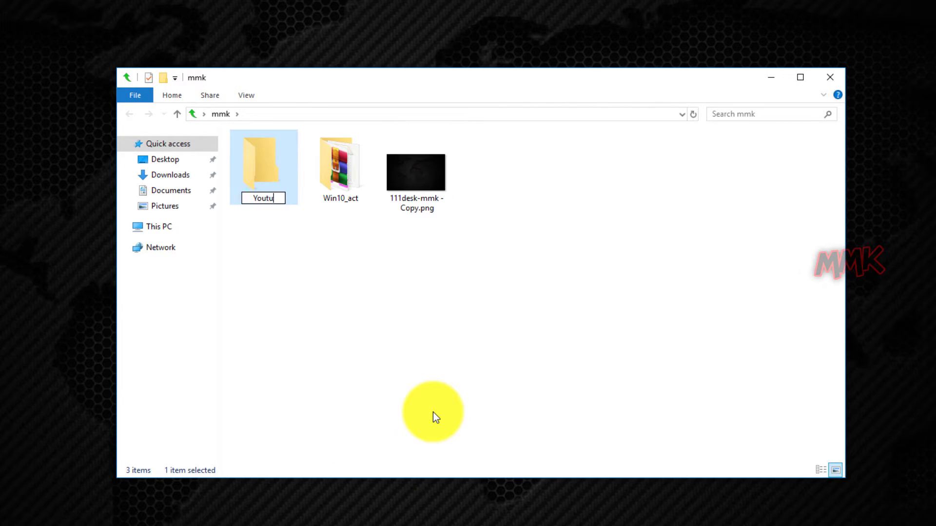
pyautogui.click(436, 417)
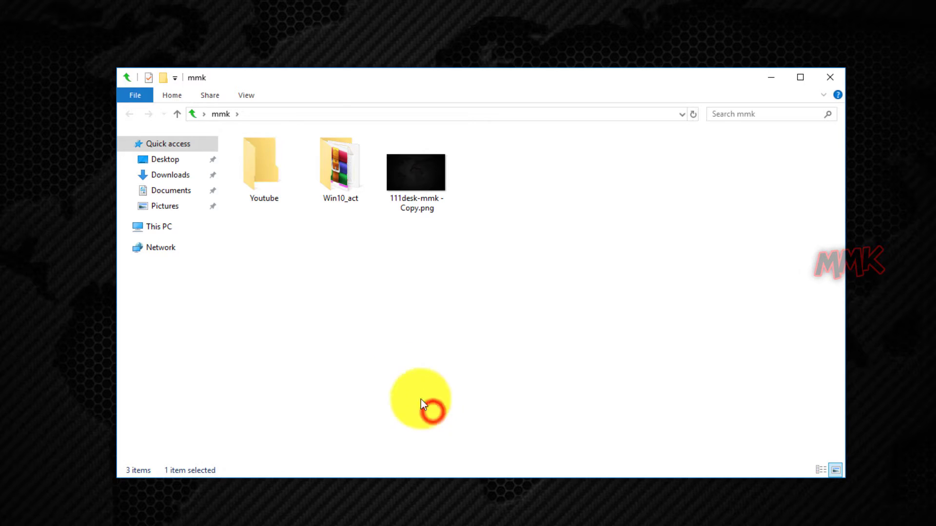
# Create a new text document with the default name inside the Youtube folder.
pyautogui.doubleClick(264, 180)
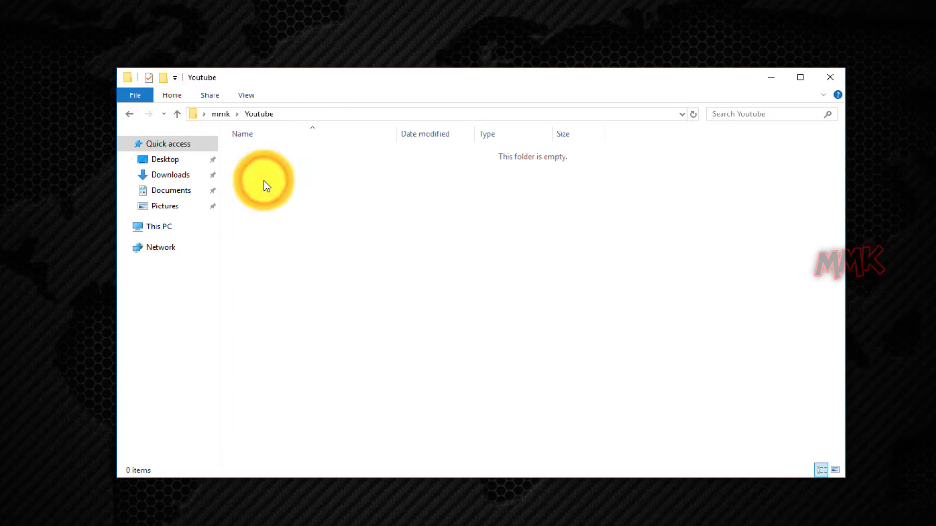
pyautogui.rightClick(264, 181)
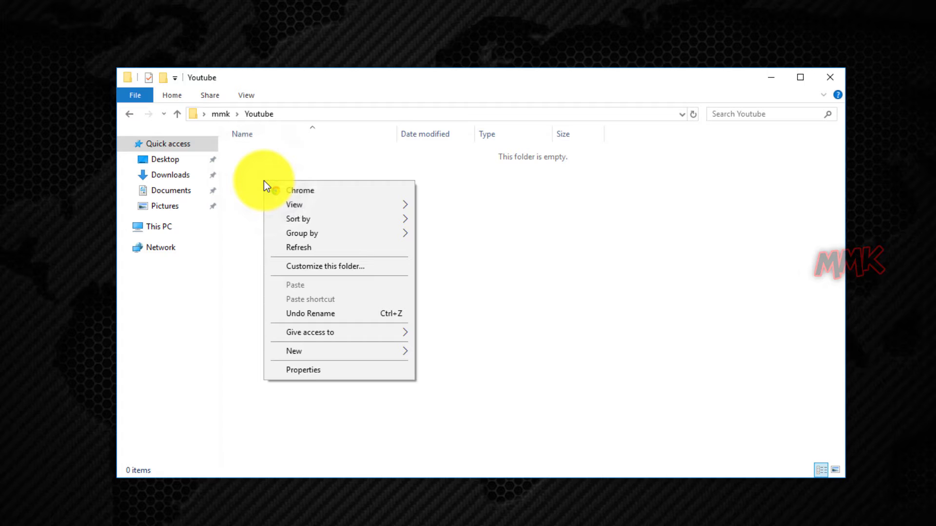
pyautogui.click(306, 353)
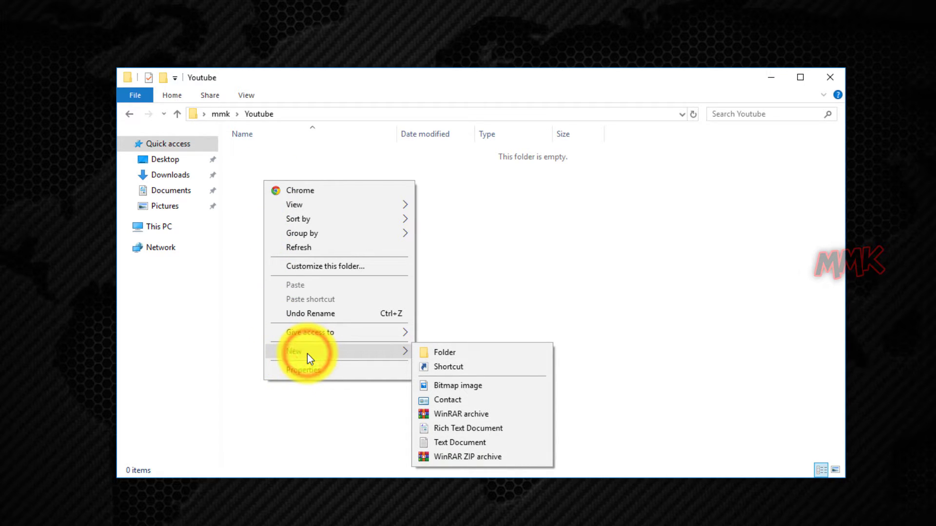
pyautogui.click(458, 442)
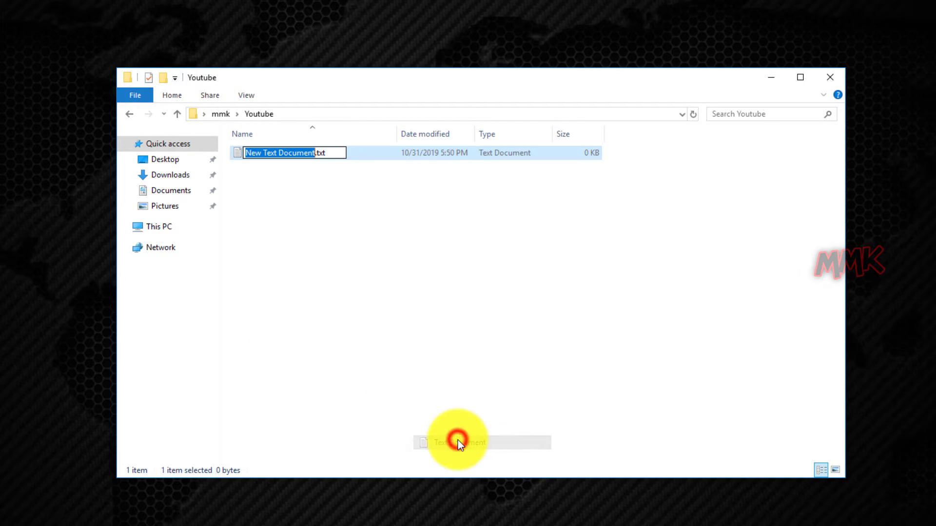
pyautogui.click(416, 400)
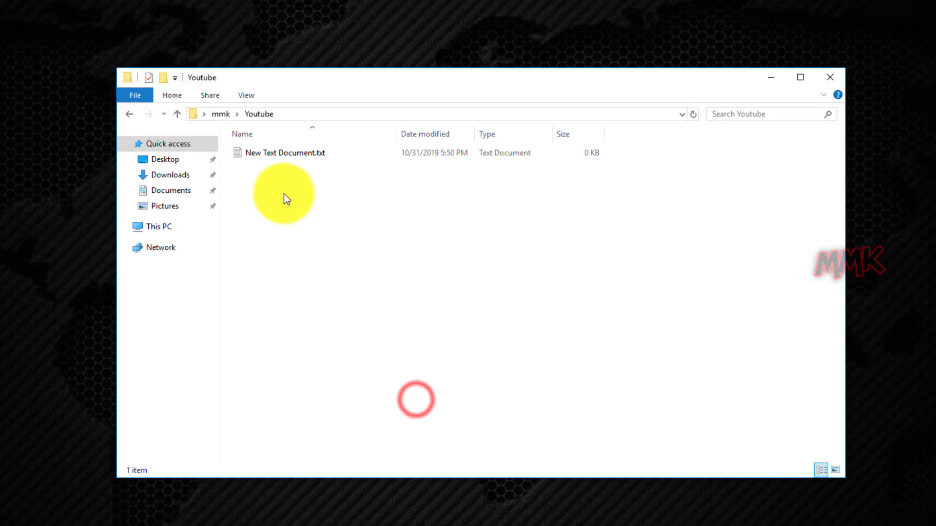
pyautogui.doubleClick(278, 157)
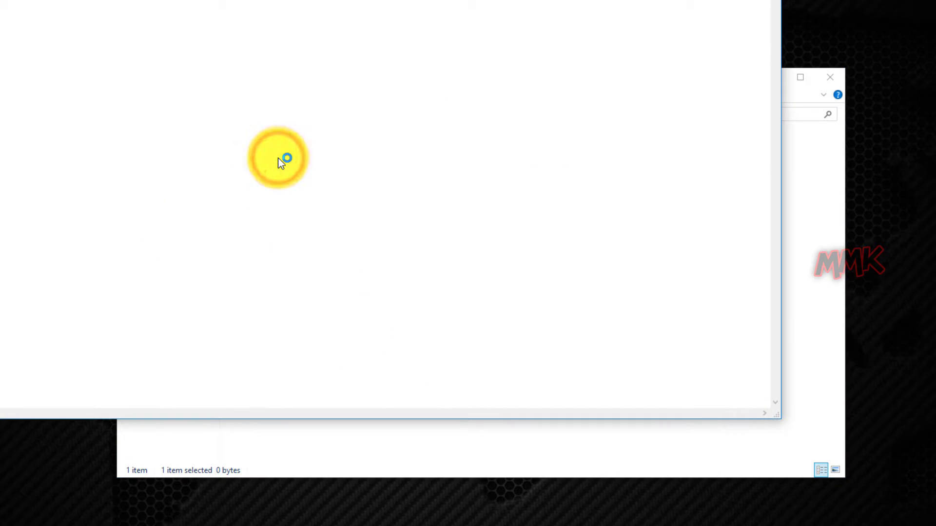
pyautogui.moveTo(275, 0); pyautogui.dragTo(454, 41)
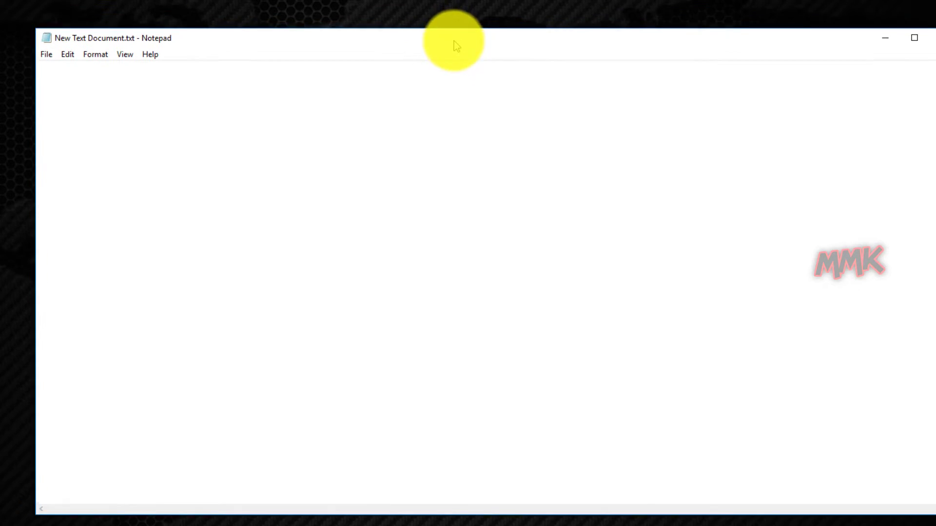
pyautogui.write('@echo off')
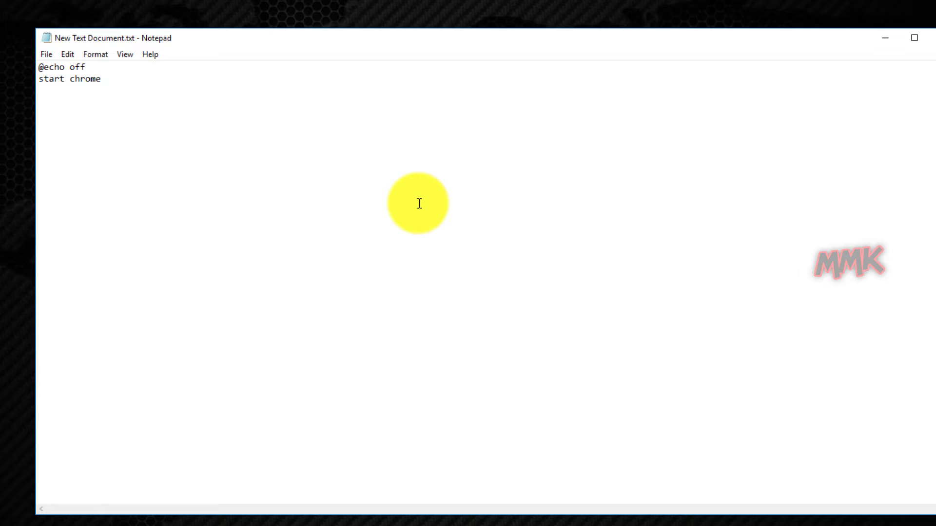
pyautogui.write('"')
# Switch to Chrome, search for youtube and open the YouTube site.
pyautogui.click(275, 516)
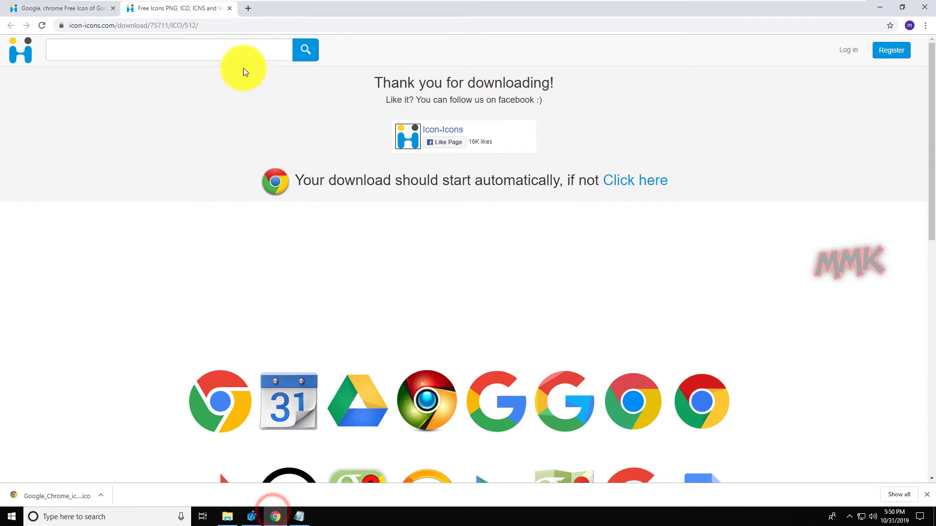
pyautogui.click(237, 25)
pyautogui.write('youtube')
pyautogui.press('Return')
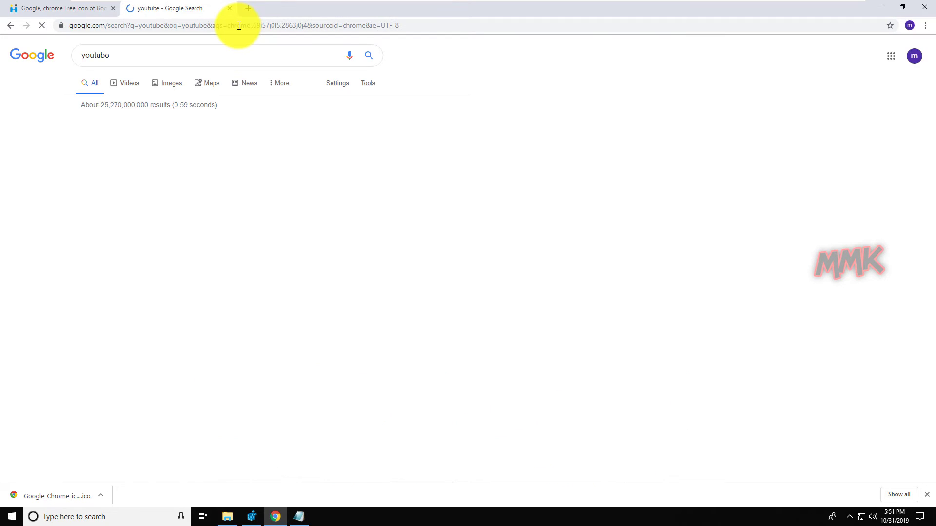
pyautogui.click(97, 125)
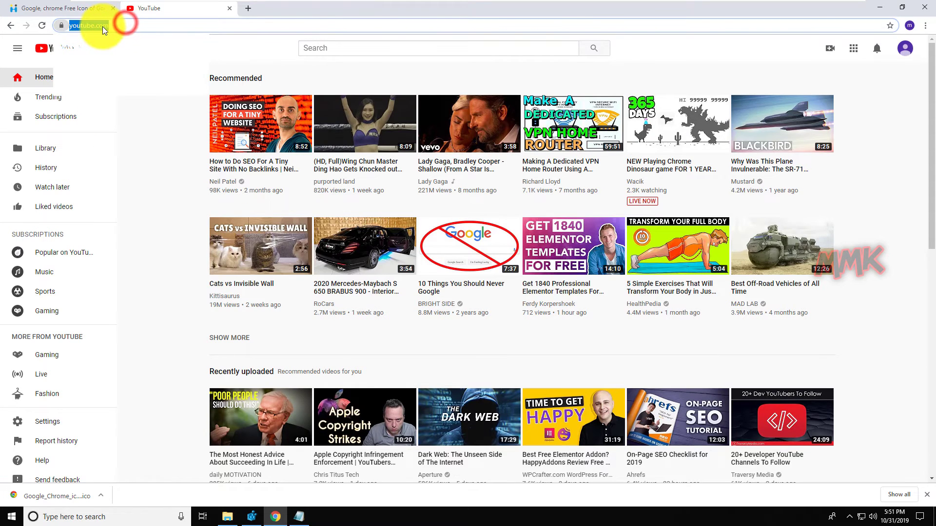
# Copy the YouTube home page's web address and close its tab.
pyautogui.rightClick(101, 25)
pyautogui.hotkey('ctrl', 'c')
pyautogui.click(133, 85)
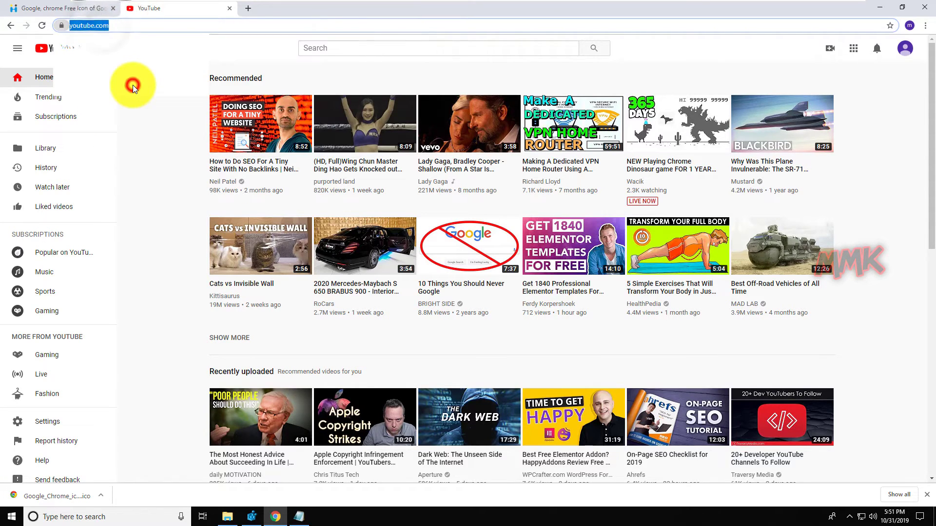
pyautogui.click(229, 9)
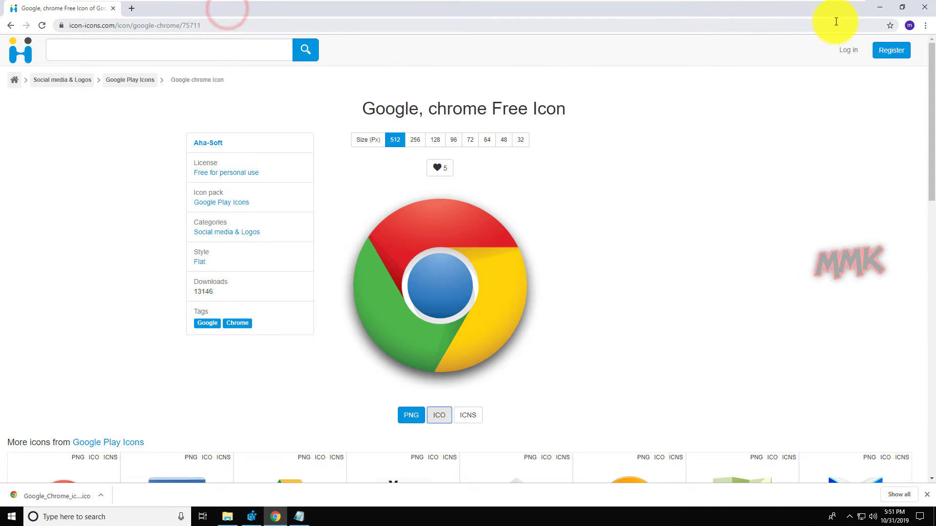
pyautogui.click(880, 7)
pyautogui.rightClick(250, 123)
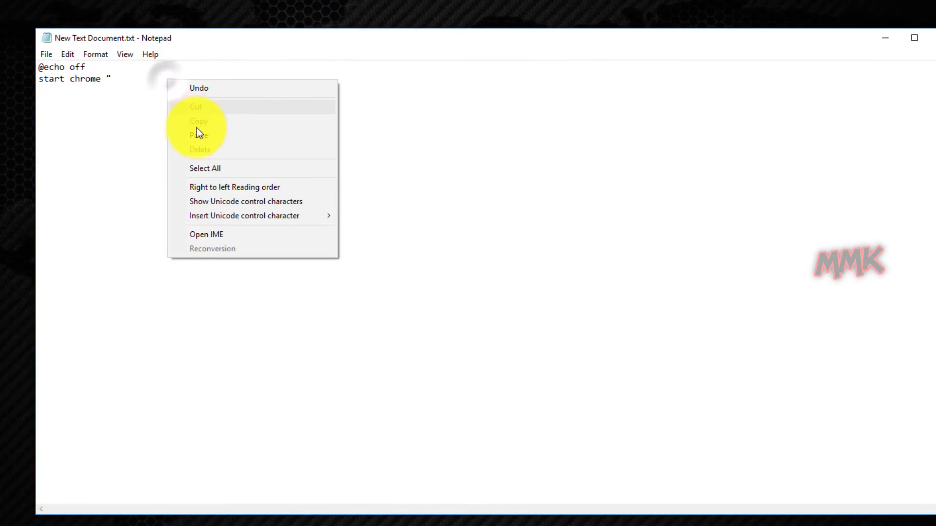
pyautogui.click(199, 135)
pyautogui.write('"')
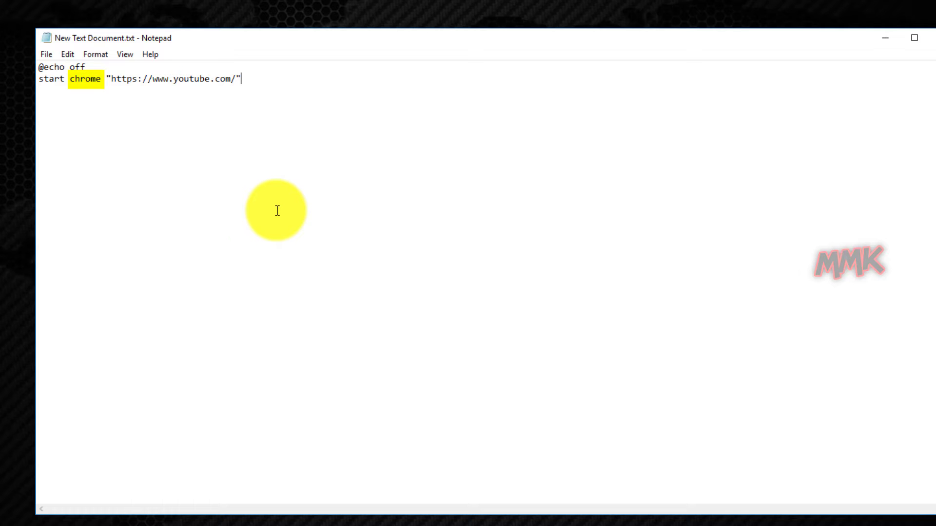
# Save the script as YouTube.bat in the Youtube folder with the All Files type and close Notepad.
pyautogui.click(40, 54)
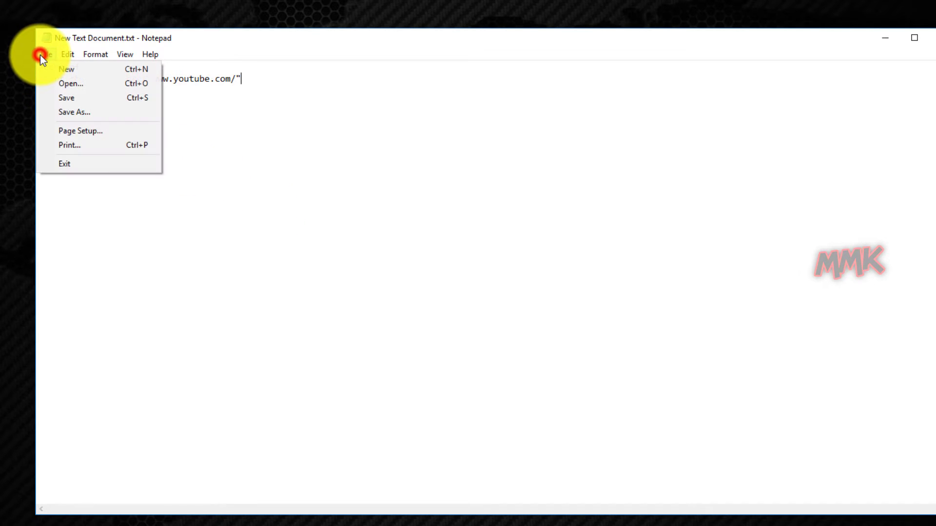
pyautogui.click(68, 112)
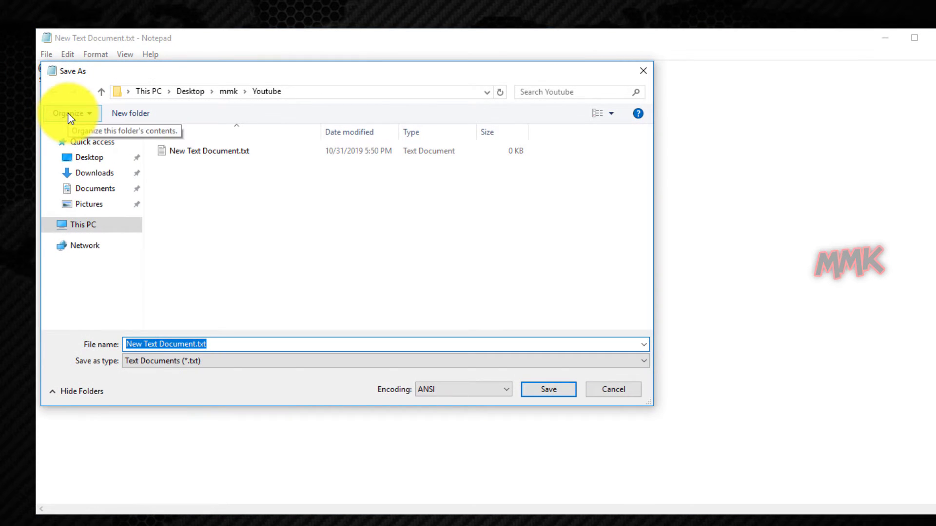
pyautogui.click(191, 362)
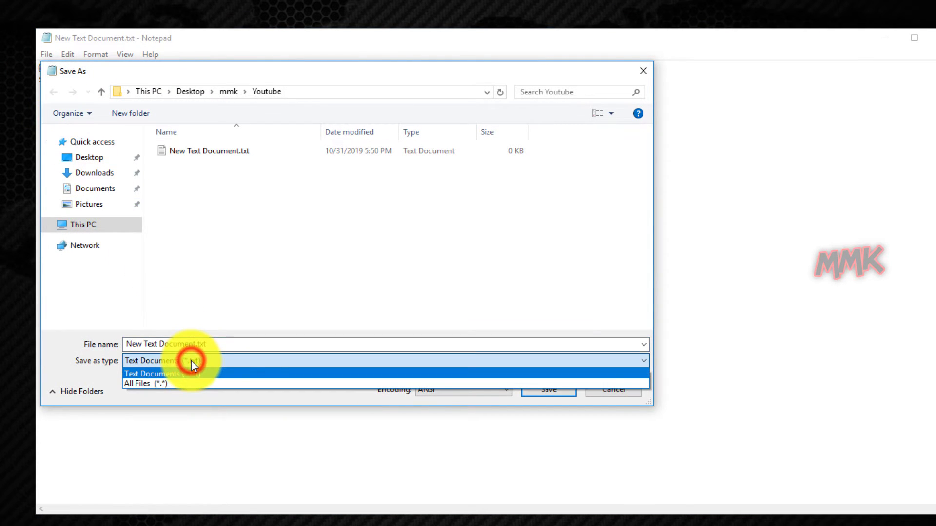
pyautogui.click(187, 382)
pyautogui.click(205, 343)
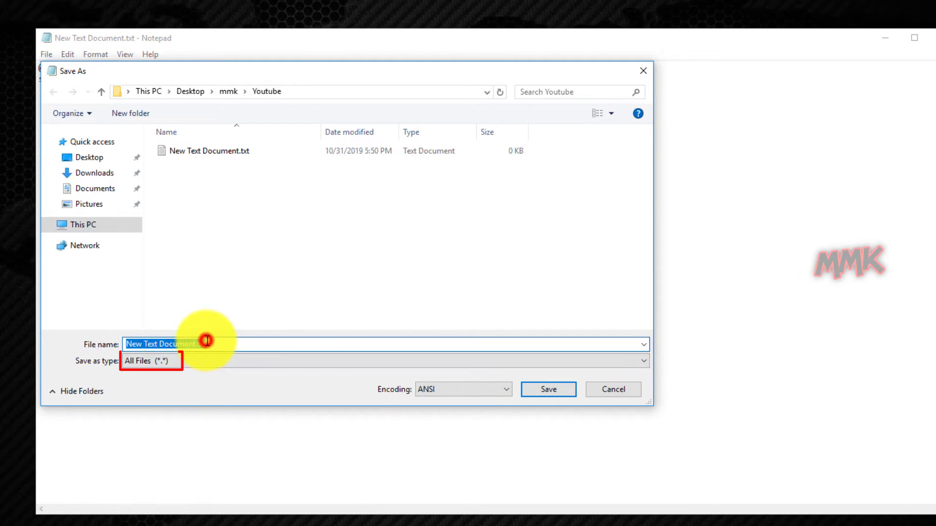
pyautogui.write('You')
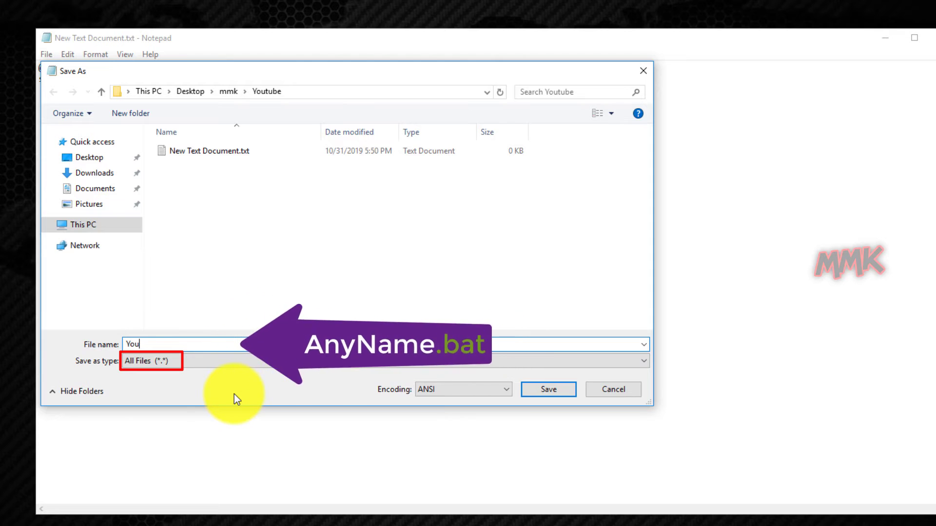
pyautogui.write('Tub')
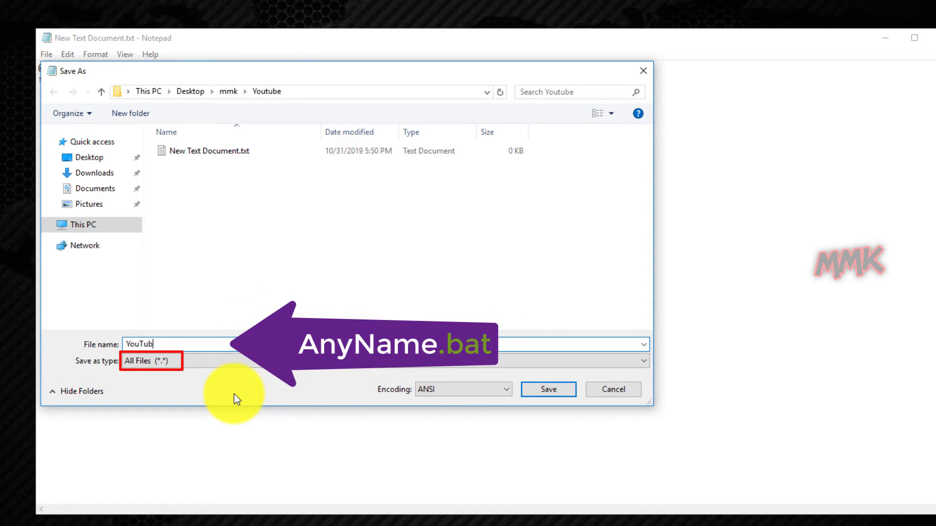
pyautogui.write('e.bat')
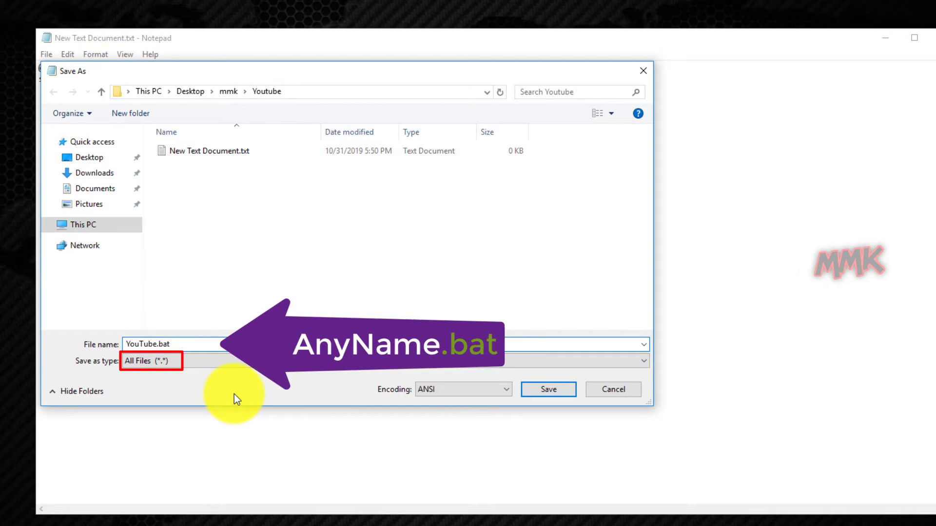
pyautogui.click(542, 392)
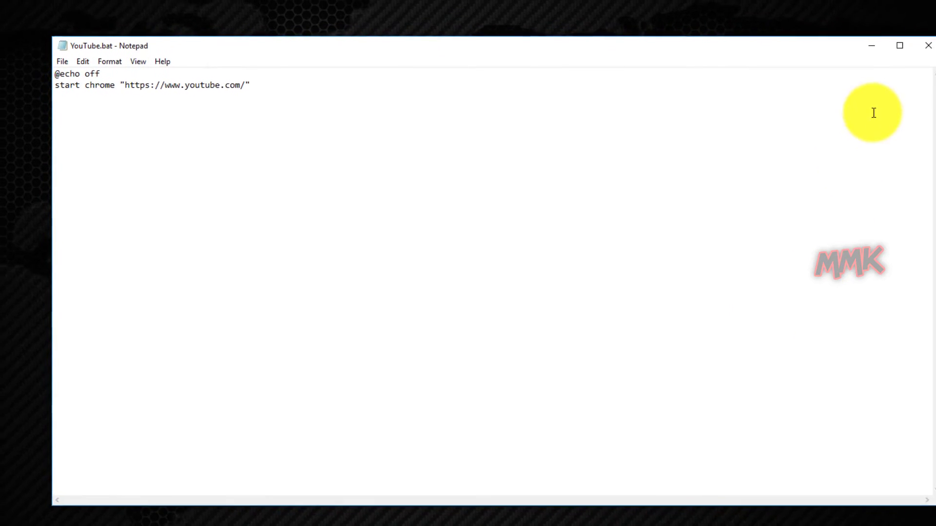
pyautogui.click(930, 45)
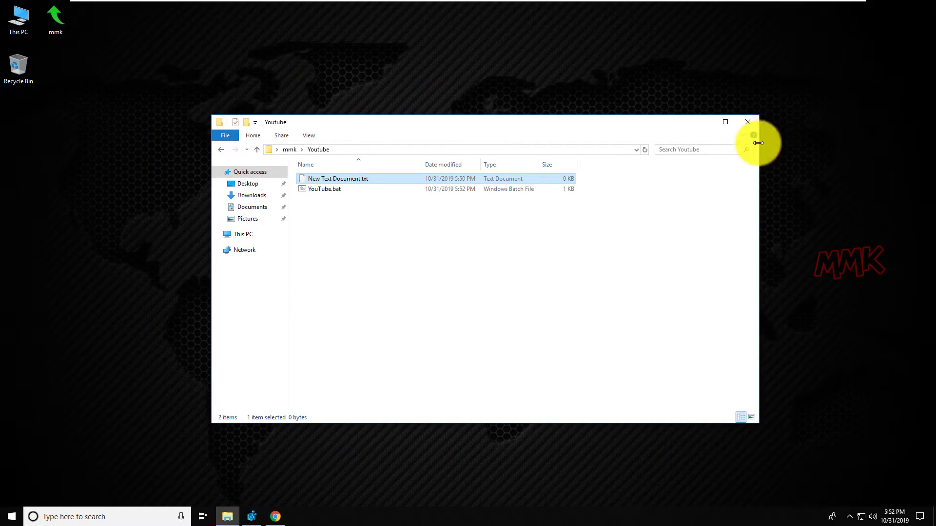
# Test YouTube.bat by running it, close the YouTube tab it opens and minimize Chrome.
pyautogui.doubleClick(329, 189)
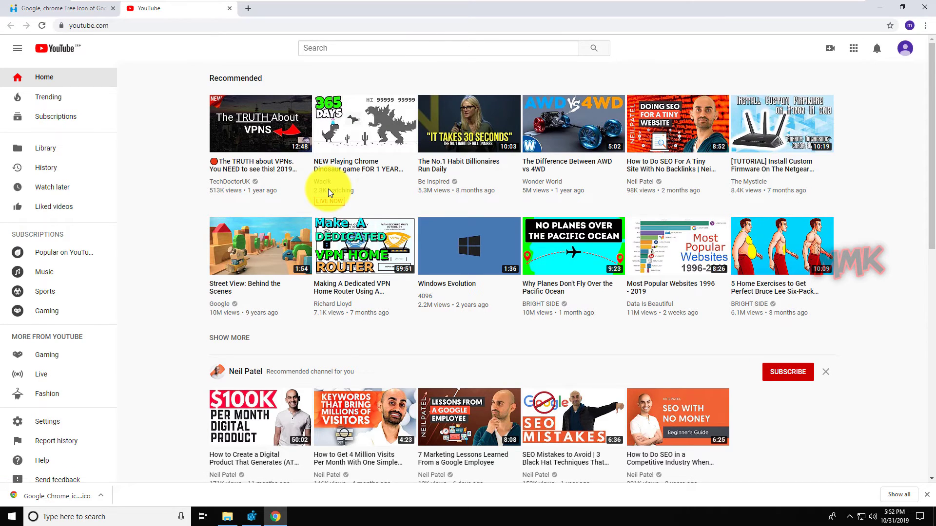
pyautogui.click(231, 8)
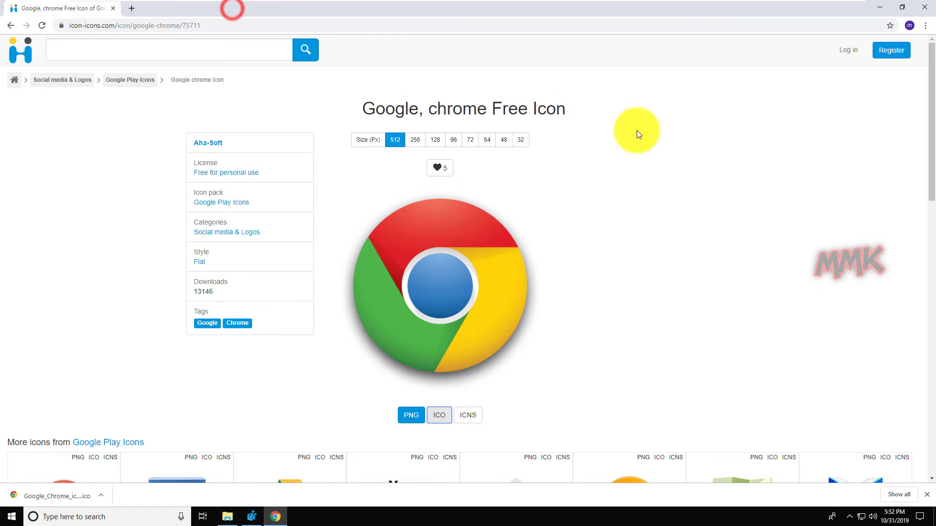
pyautogui.click(881, 9)
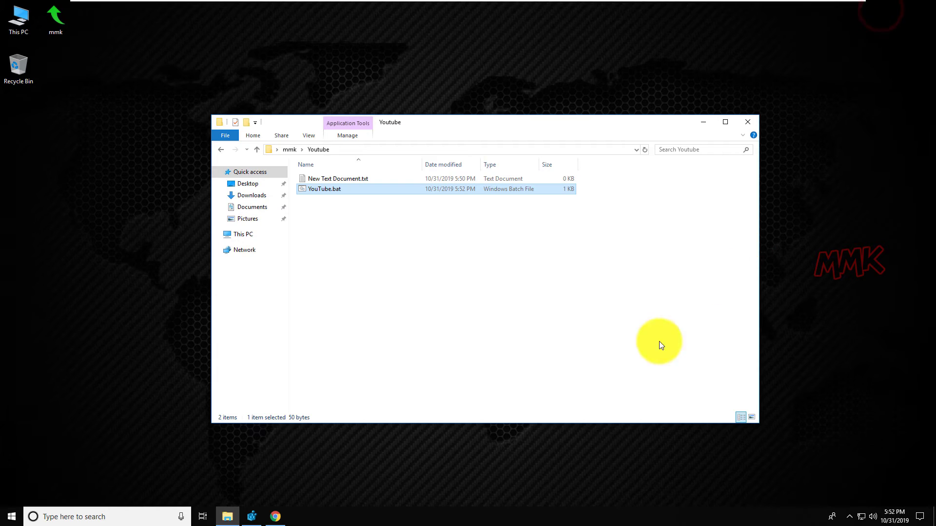
# Switch to Registry Editor and create a key named YouTube under Directory\Background\shell.
pyautogui.click(257, 519)
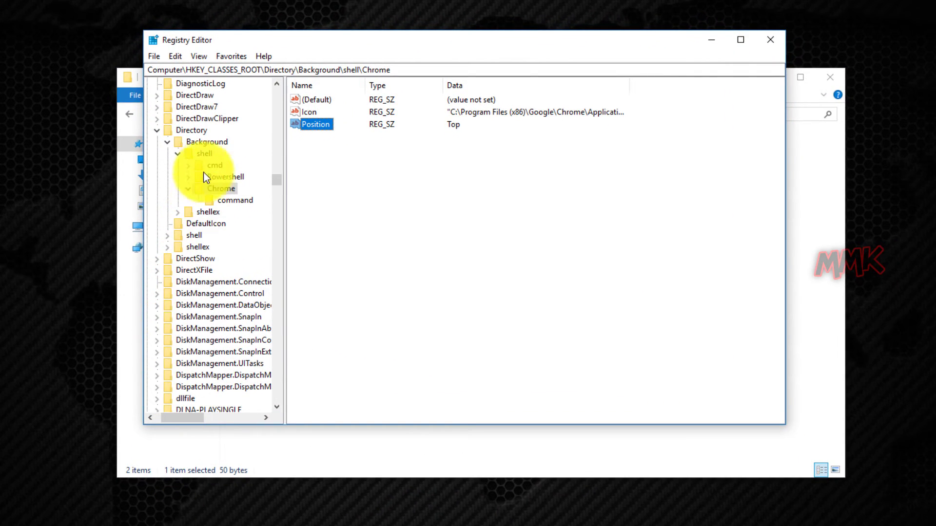
pyautogui.rightClick(205, 153)
pyautogui.moveTo(236, 175)
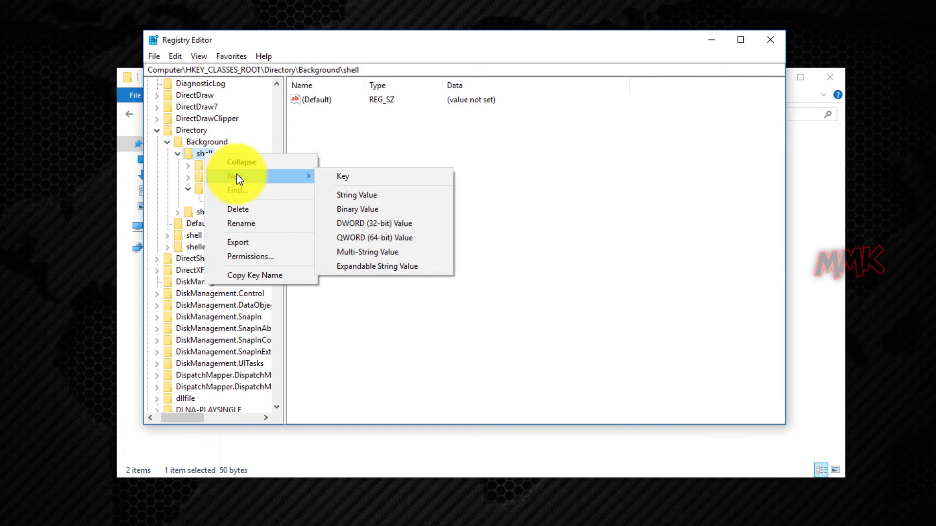
pyautogui.click(356, 179)
pyautogui.write('YouTube')
pyautogui.click(352, 177)
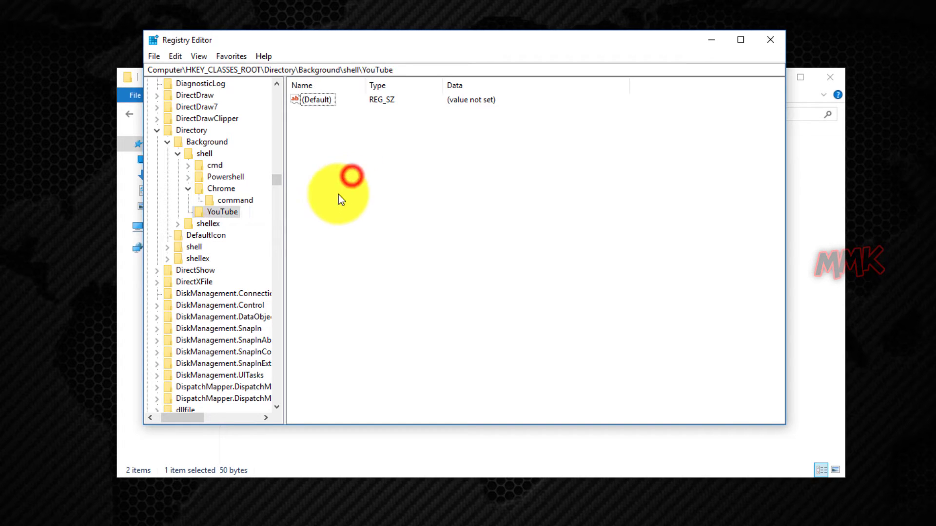
# Create a subkey named command inside the YouTube key.
pyautogui.rightClick(223, 212)
pyautogui.moveTo(248, 232)
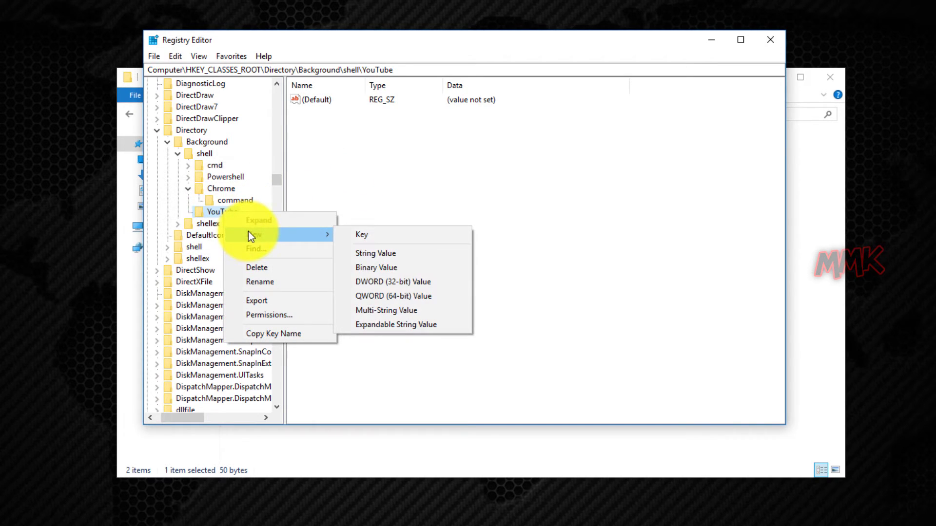
pyautogui.click(352, 234)
pyautogui.write('command')
pyautogui.click(350, 233)
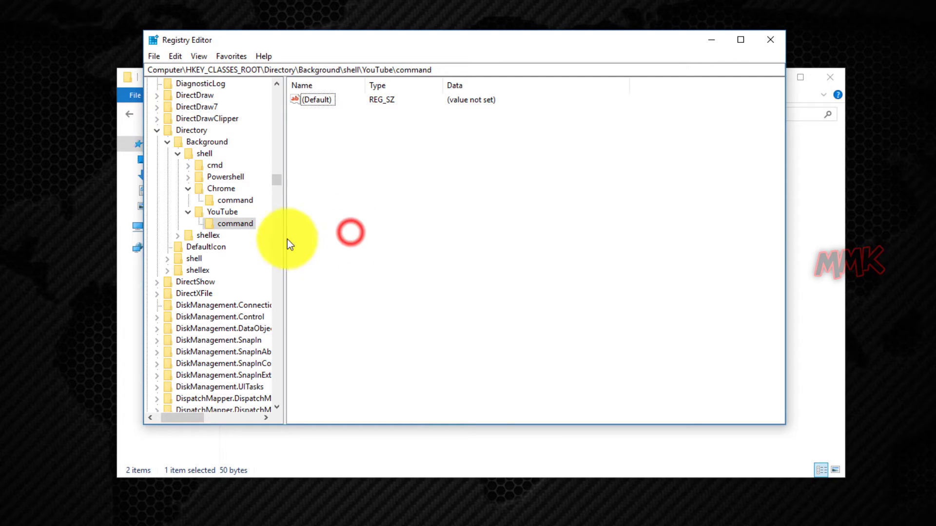
# Set the (Default) value of YouTube's command key to the path copied from YouTube.bat in the Youtube folder.
pyautogui.click(232, 225)
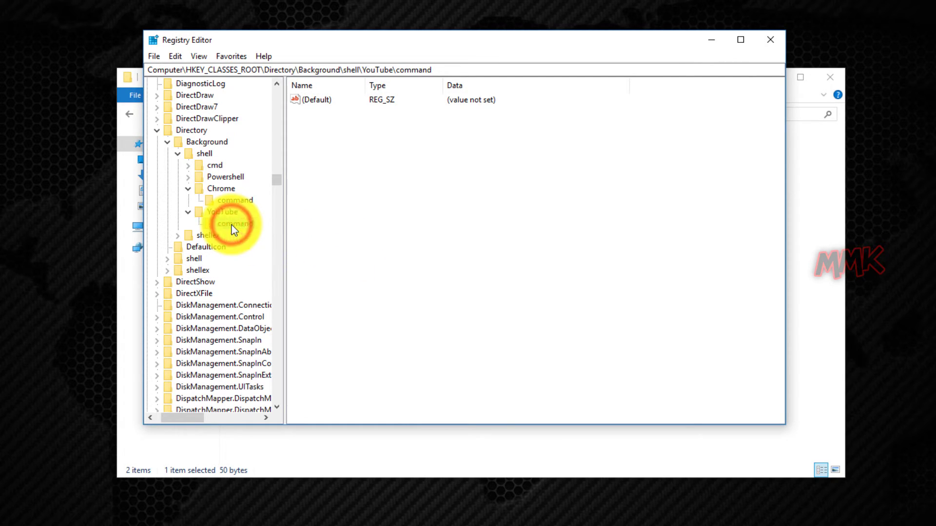
pyautogui.doubleClick(312, 100)
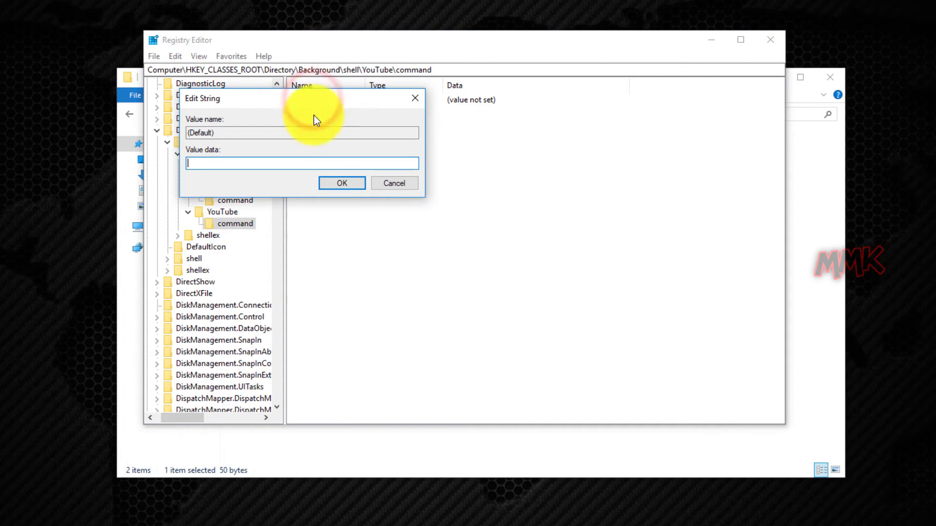
pyautogui.click(336, 471)
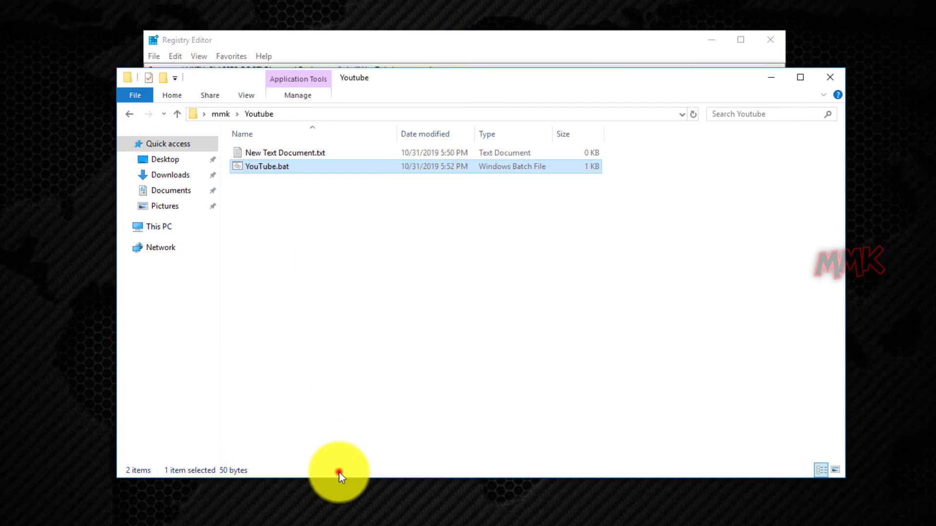
pyautogui.rightClick(275, 170)
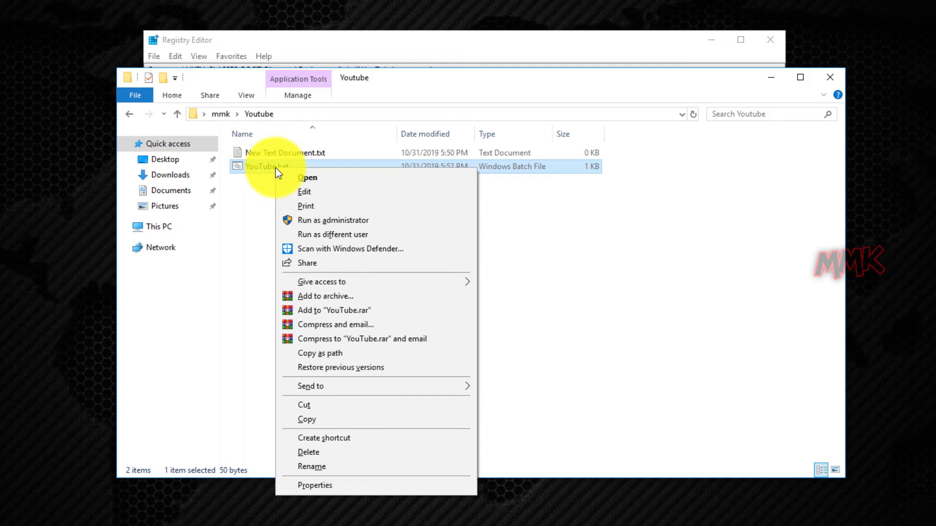
pyautogui.click(325, 351)
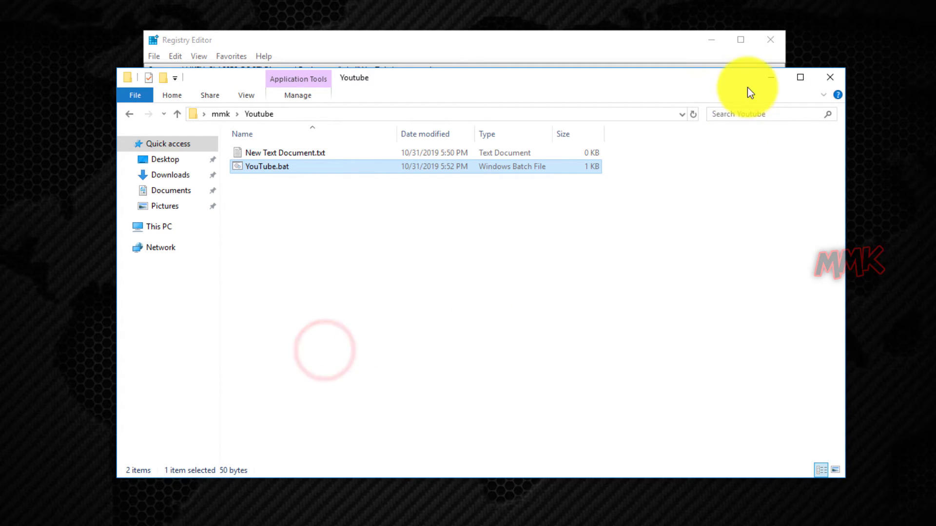
pyautogui.click(769, 78)
pyautogui.rightClick(299, 161)
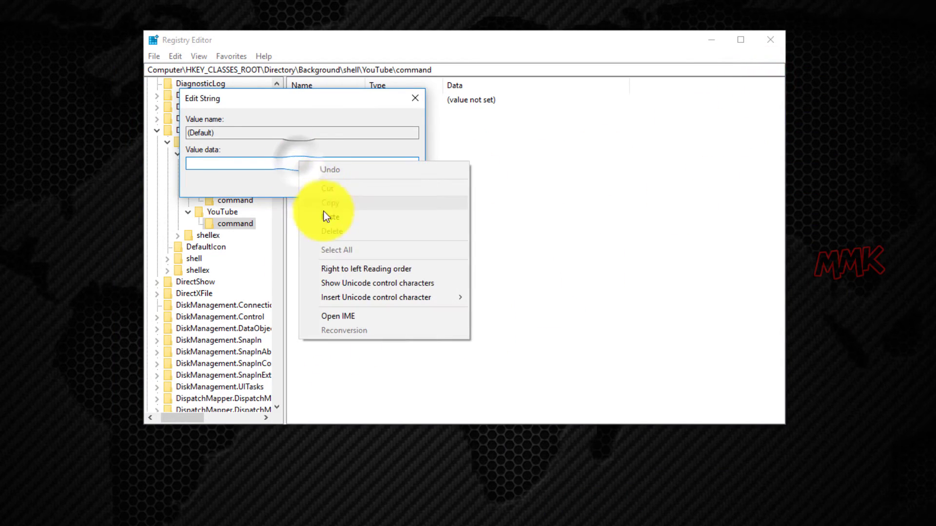
pyautogui.click(327, 217)
pyautogui.click(335, 185)
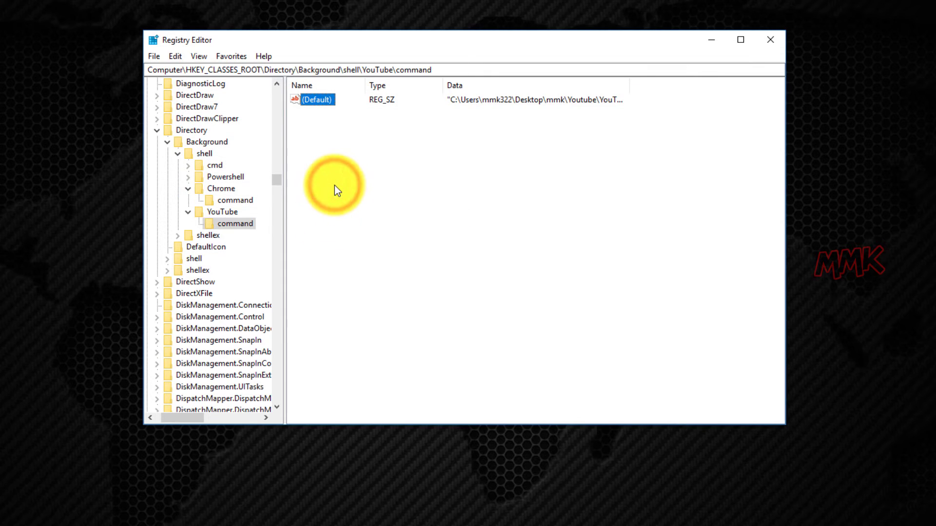
# Add a string value named Icon to the YouTube key.
pyautogui.click(223, 212)
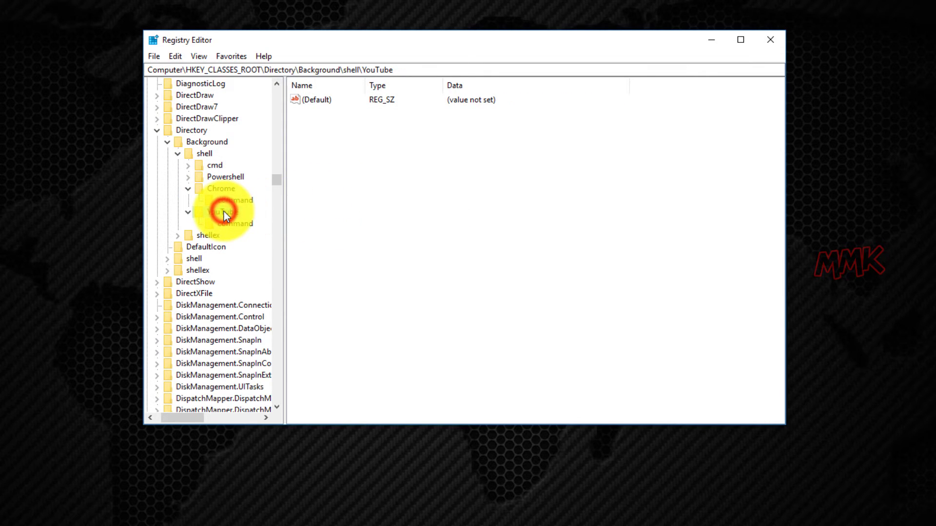
pyautogui.rightClick(327, 145)
pyautogui.moveTo(387, 152)
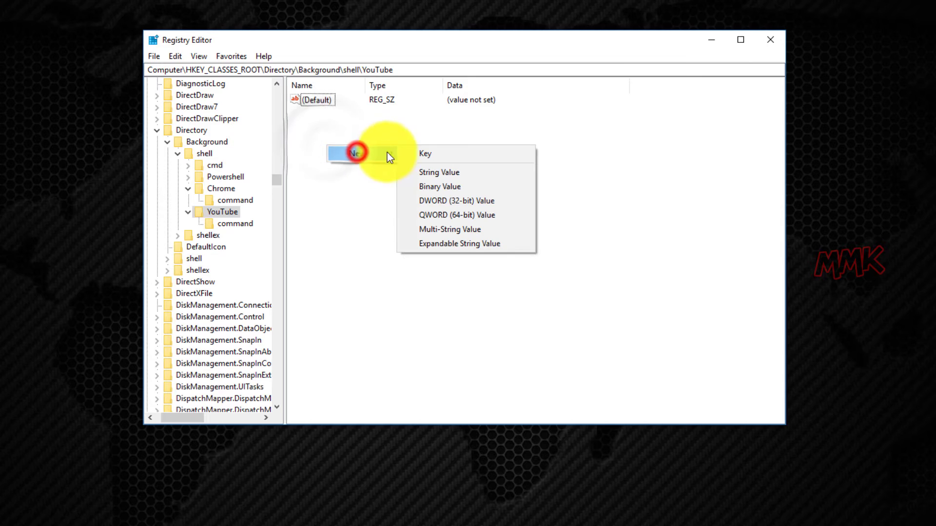
pyautogui.click(436, 172)
pyautogui.write('I')
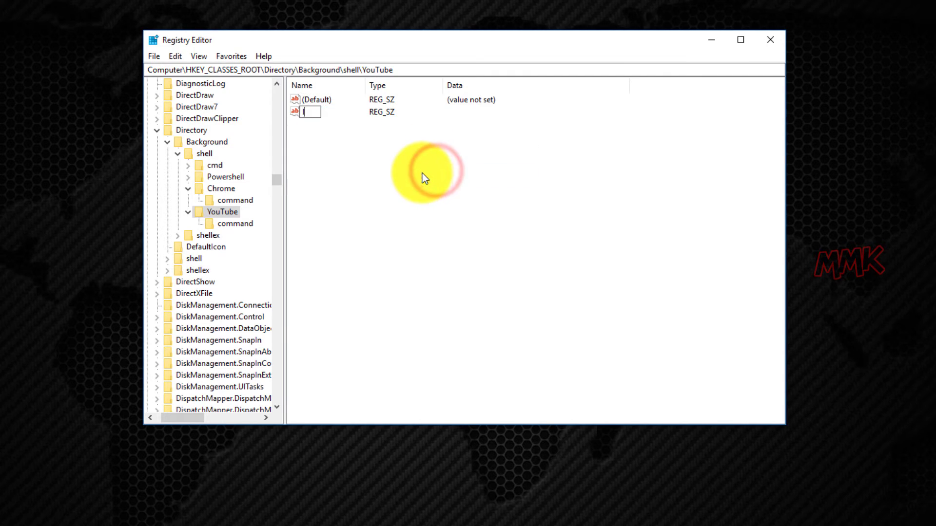
pyautogui.write('con')
pyautogui.press('Return')
# Add a string value named Position to the YouTube key.
pyautogui.rightClick(422, 173)
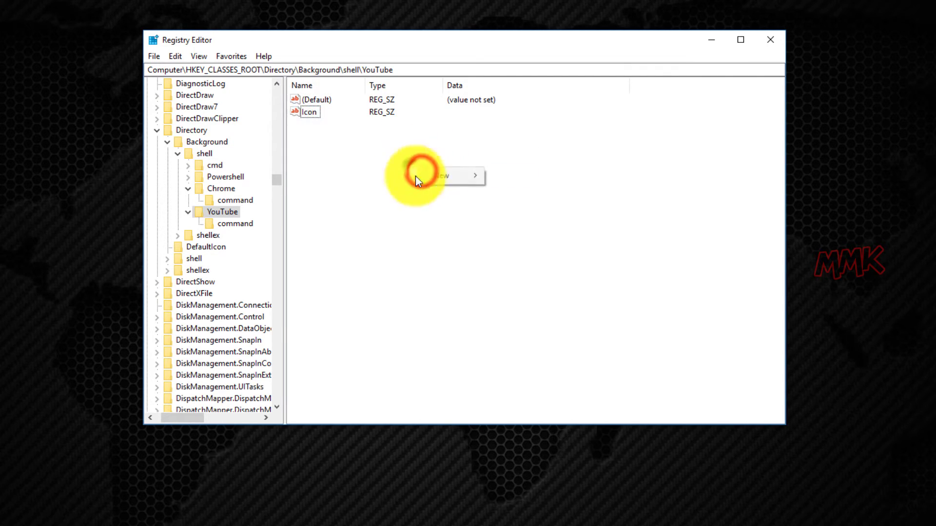
pyautogui.moveTo(440, 177)
pyautogui.click(522, 191)
pyautogui.write('Position')
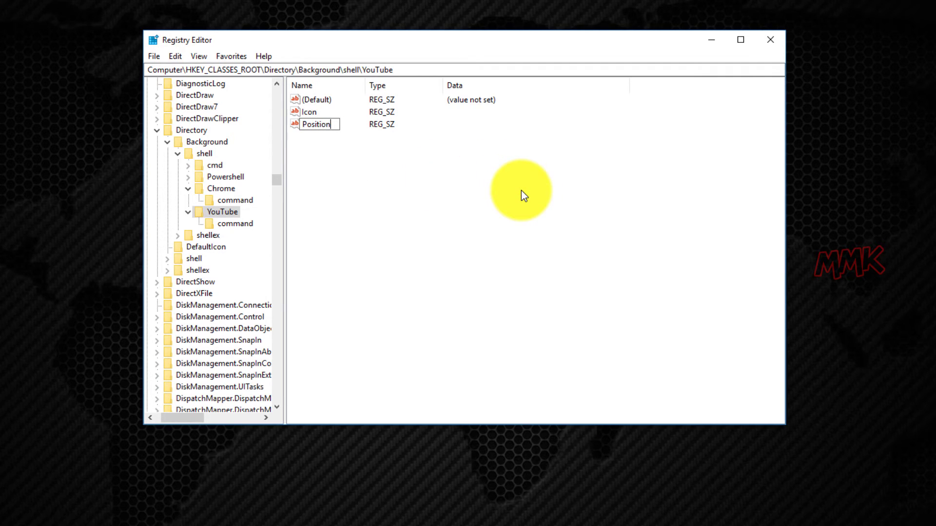
pyautogui.click(521, 192)
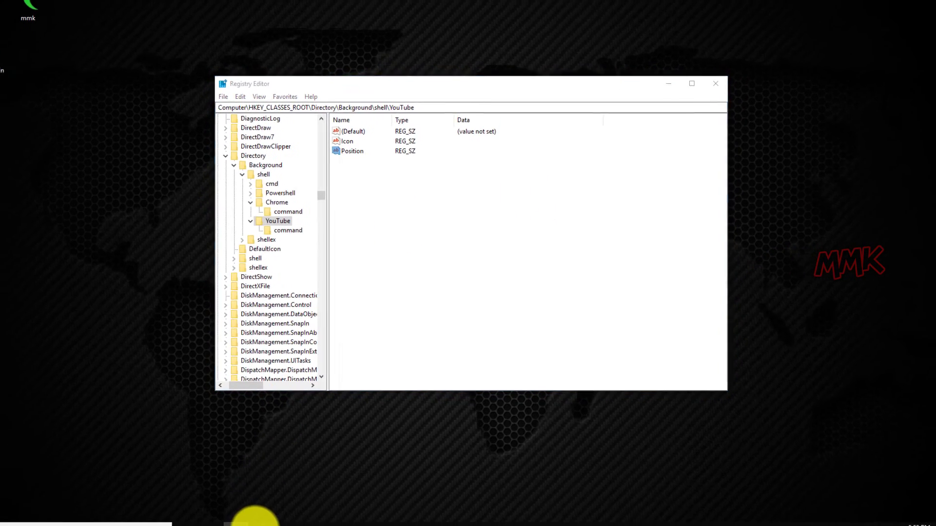
# Switch to Chrome, search icon-icons.com for youtube and open the dark red round play-button icon in the second row.
pyautogui.click(255, 521)
pyautogui.click(178, 48)
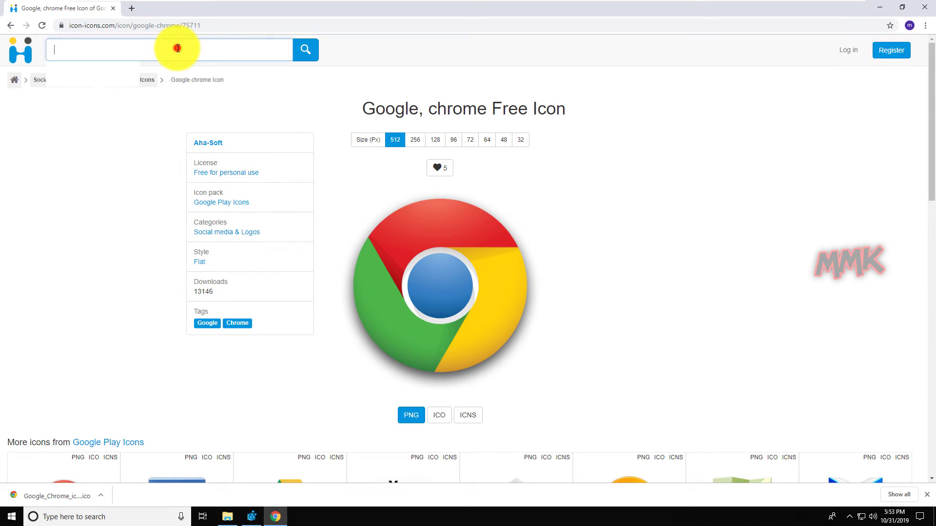
pyautogui.write('youtube')
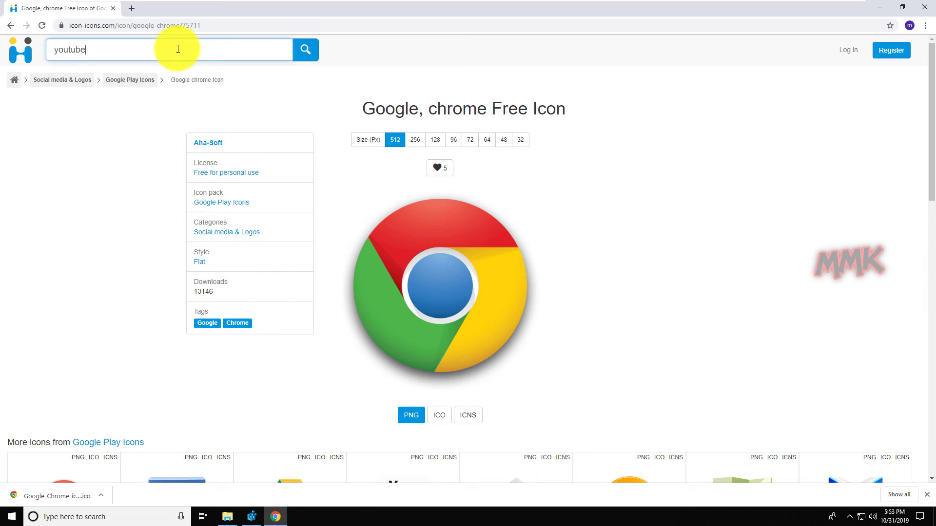
pyautogui.press('Return')
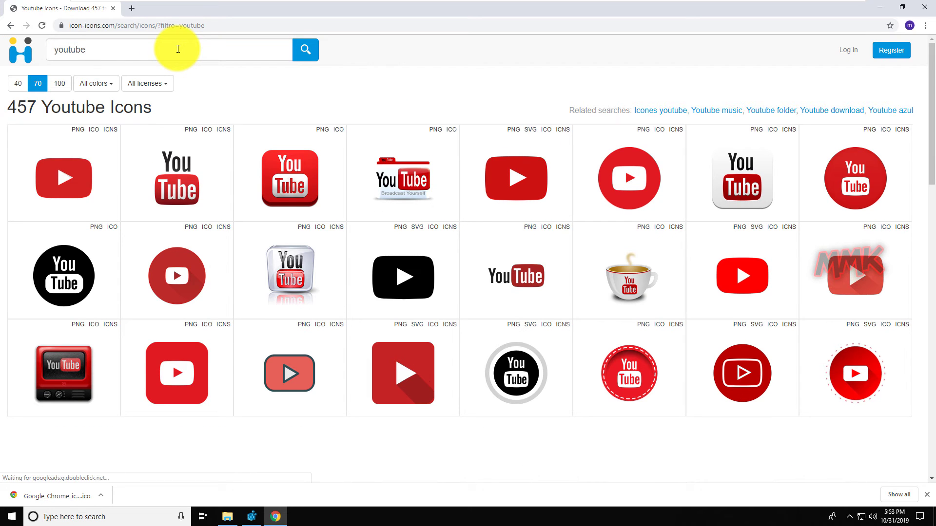
pyautogui.click(174, 271)
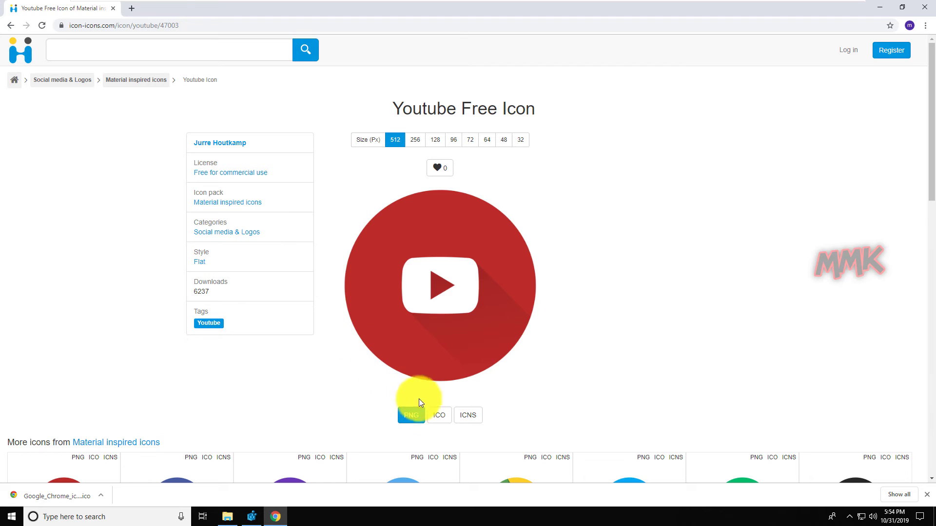
# Download the YouTube icon in ICO format as youtube_47003.ico into the desktop's mmk\Youtube folder and minimize Chrome.
pyautogui.click(437, 414)
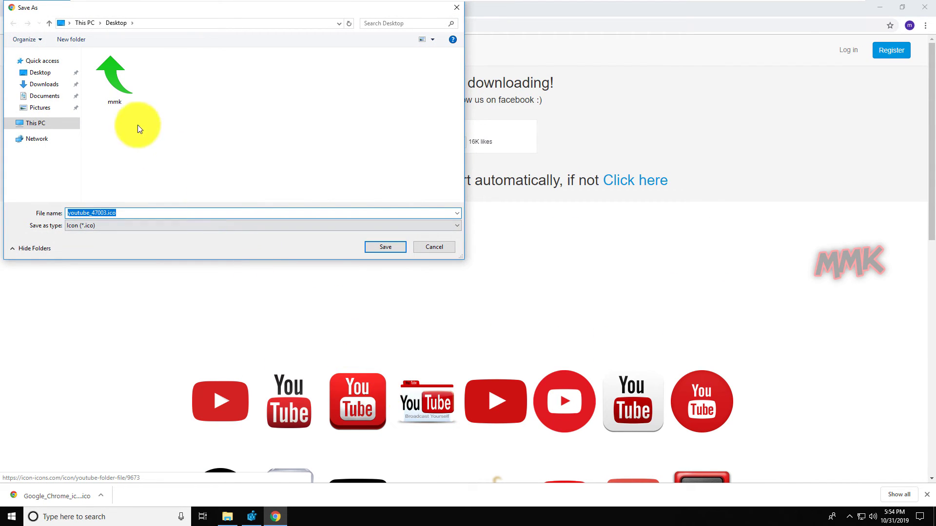
pyautogui.doubleClick(119, 94)
pyautogui.doubleClick(168, 89)
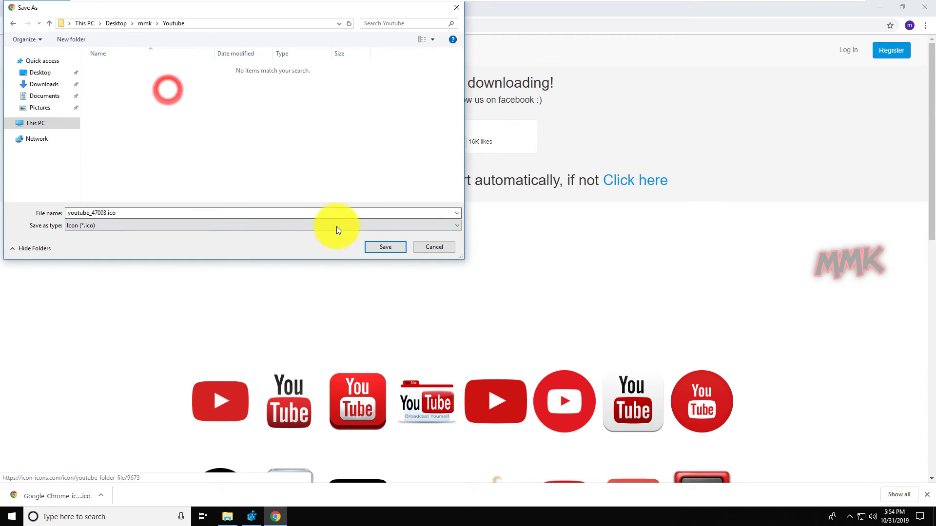
pyautogui.click(372, 248)
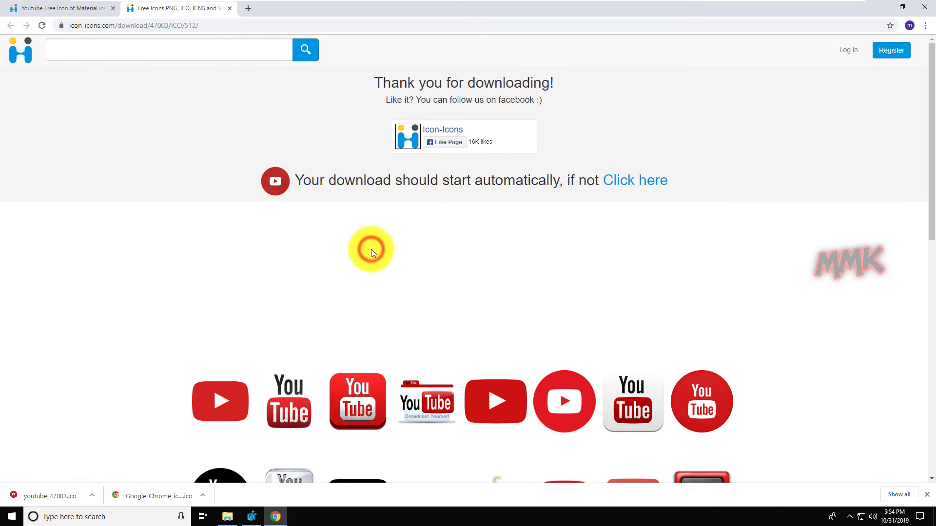
pyautogui.click(877, 9)
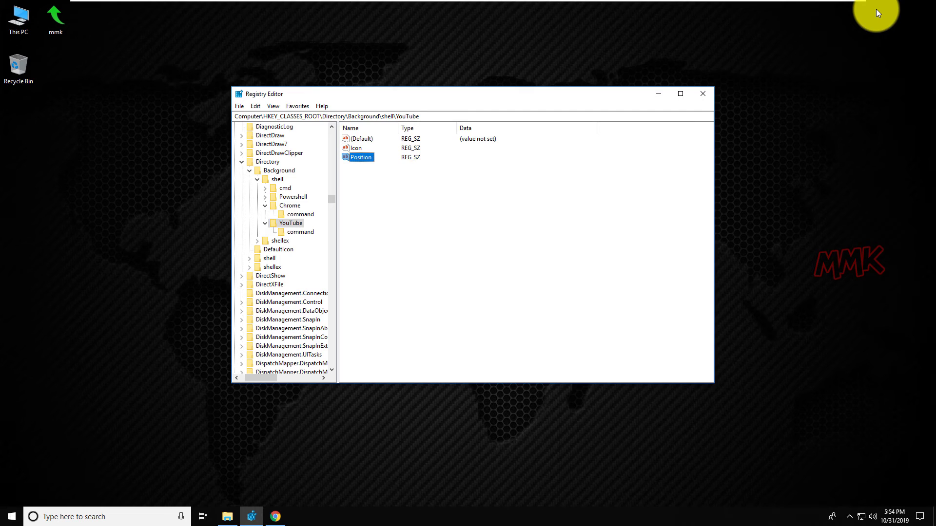
# Open the Youtube folder inside mmk, copy the path of youtube_47003.ico and minimize the folder window.
pyautogui.doubleClick(52, 23)
pyautogui.click(383, 211)
pyautogui.doubleClick(384, 212)
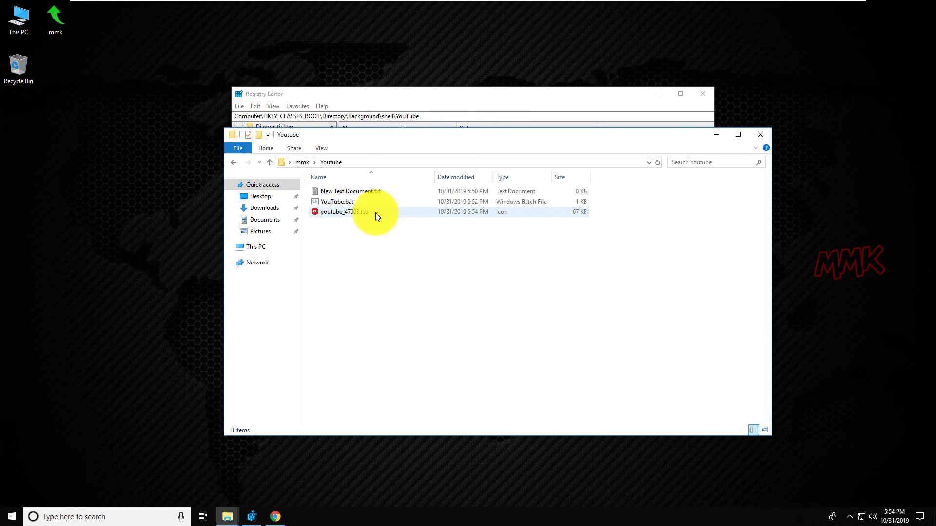
pyautogui.rightClick(362, 215)
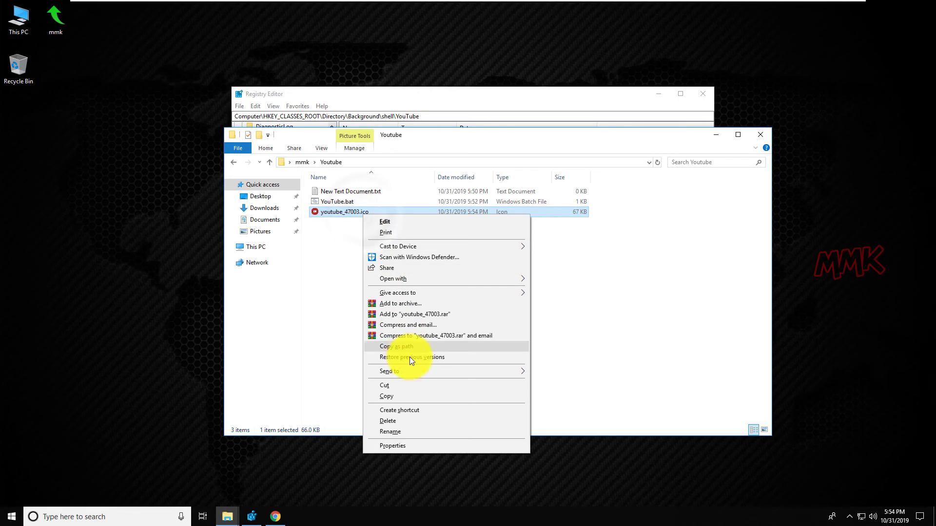
pyautogui.click(412, 348)
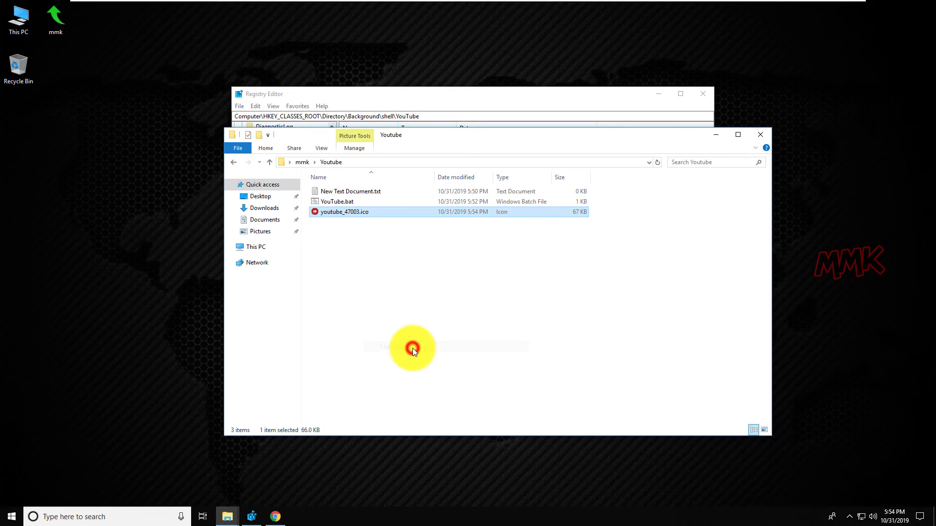
pyautogui.click(717, 138)
# Set the YouTube key's Icon value to the copied path of youtube_47003.ico.
pyautogui.doubleClick(357, 149)
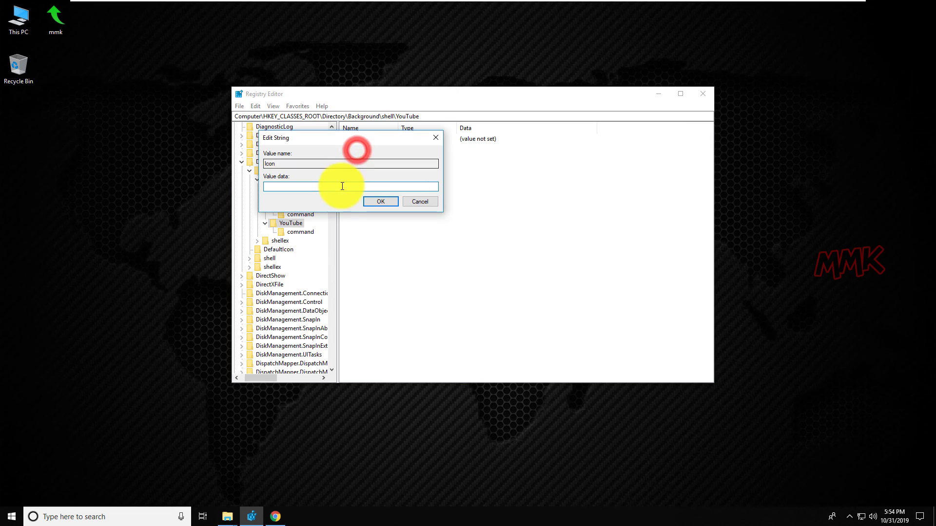
pyautogui.rightClick(342, 186)
pyautogui.click(358, 227)
pyautogui.click(377, 202)
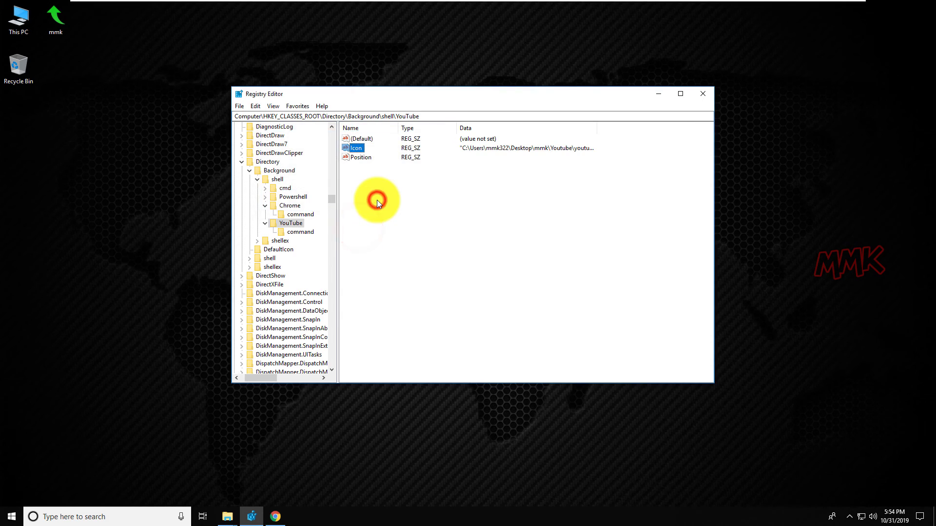
# Set the YouTube key's Position value to Top.
pyautogui.doubleClick(359, 157)
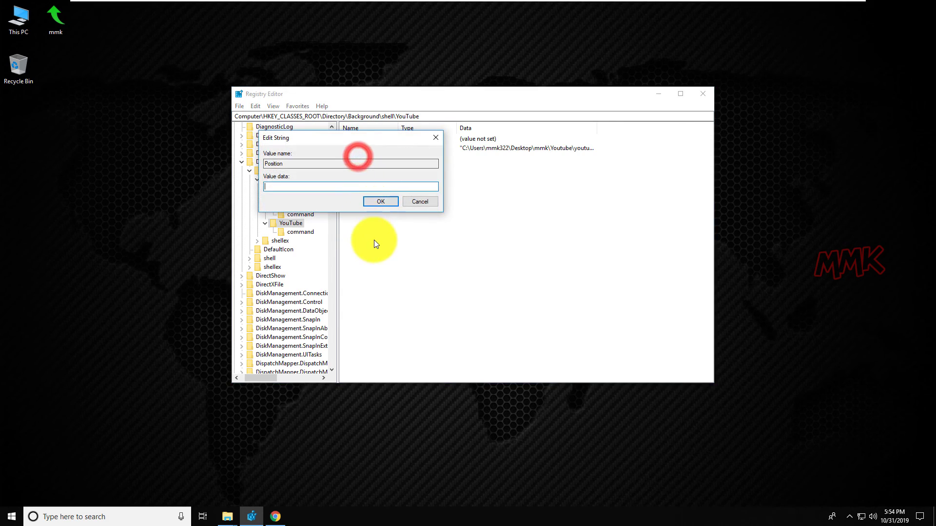
pyautogui.write('Top')
pyautogui.click(372, 201)
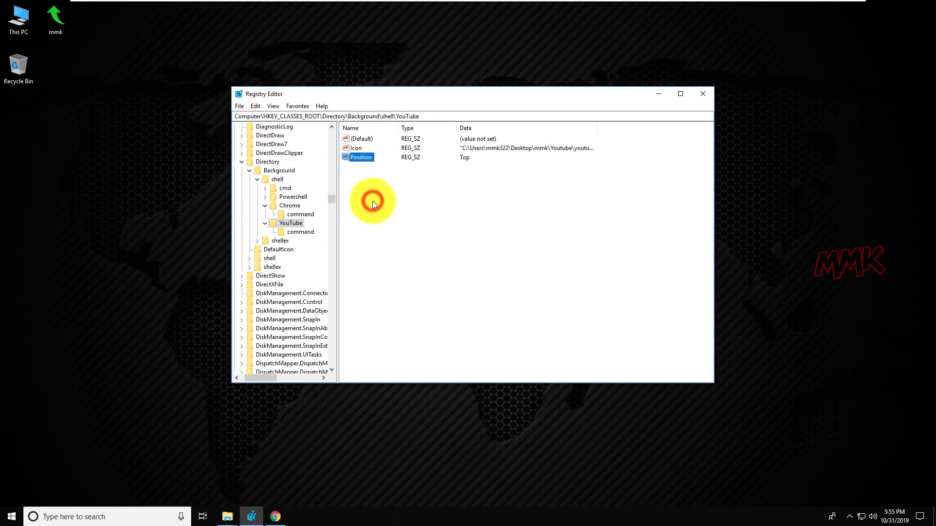
# Minimize Registry Editor, test the YouTube entry from the desktop context menu, close Chrome and reopen the context menu.
pyautogui.click(658, 92)
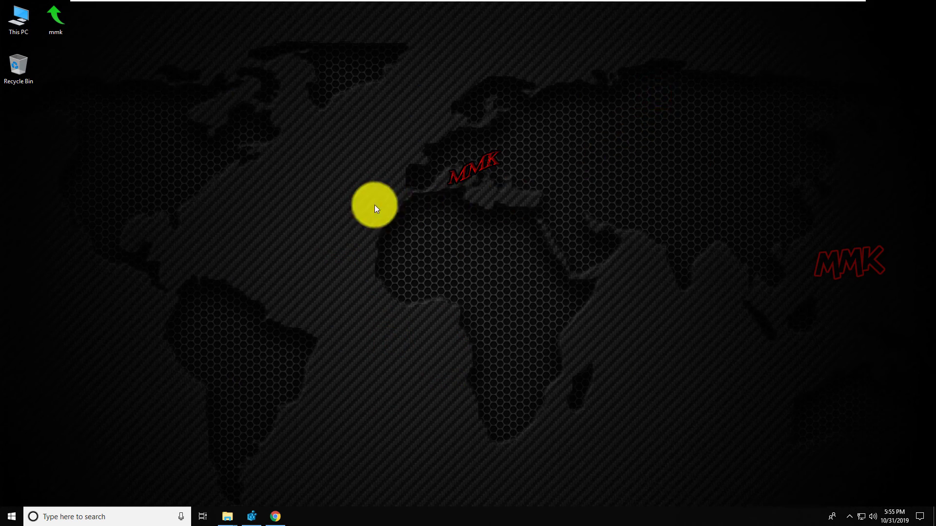
pyautogui.rightClick(373, 199)
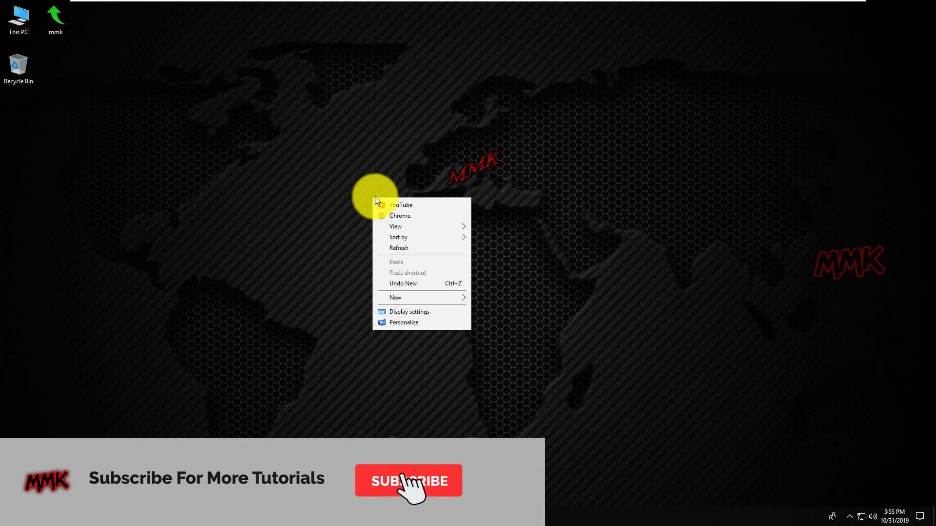
pyautogui.click(424, 204)
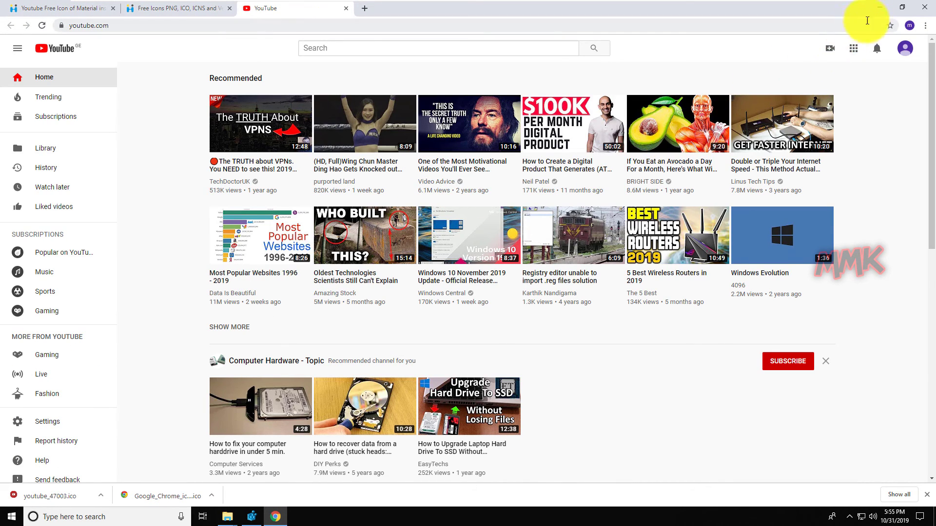
pyautogui.click(923, 7)
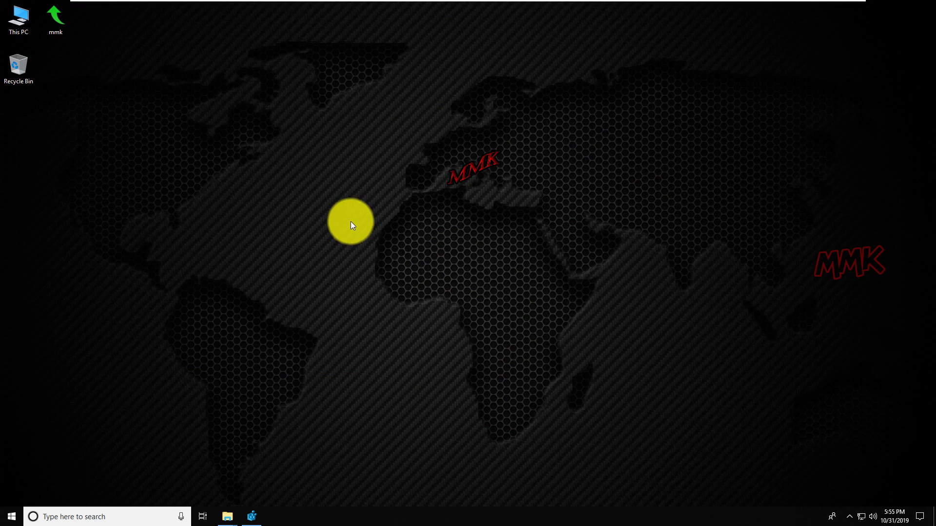
pyautogui.rightClick(408, 198)
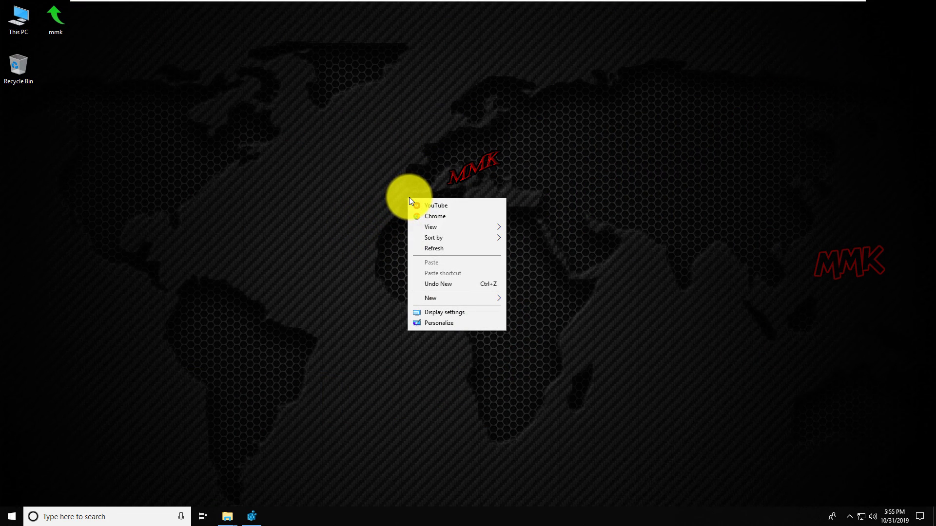